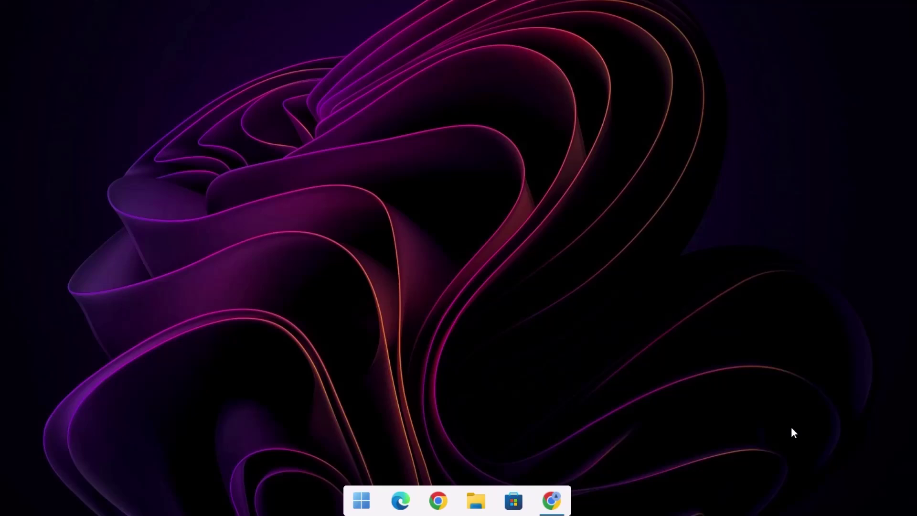
- In Taskbar settings, turn off the Pen menu, Widgets, Task view and Copilot
{"action": "key", "text": "super"}
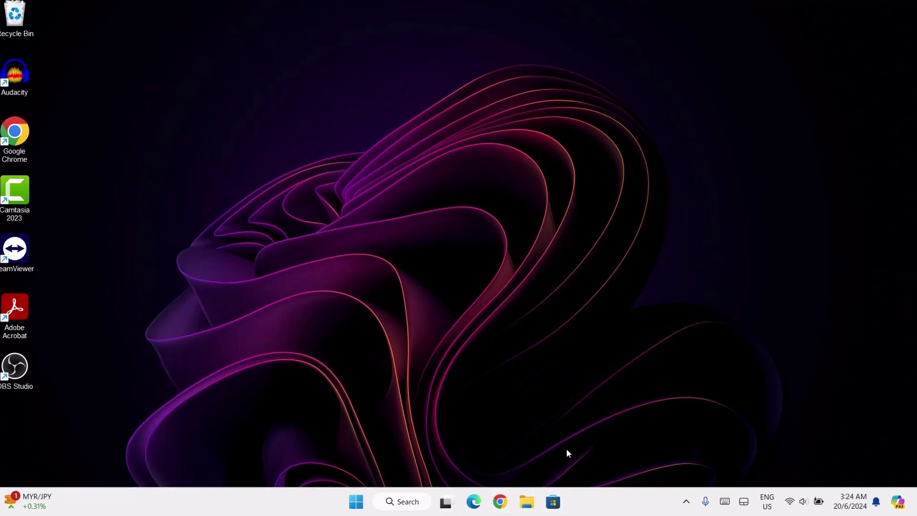
{"action": "right_click", "coordinate": [610, 500]}
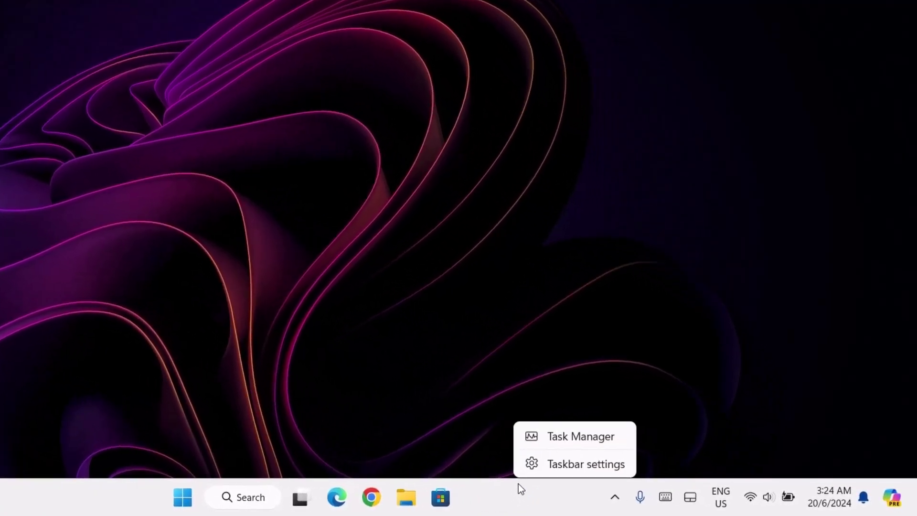
{"action": "left_click", "coordinate": [554, 462]}
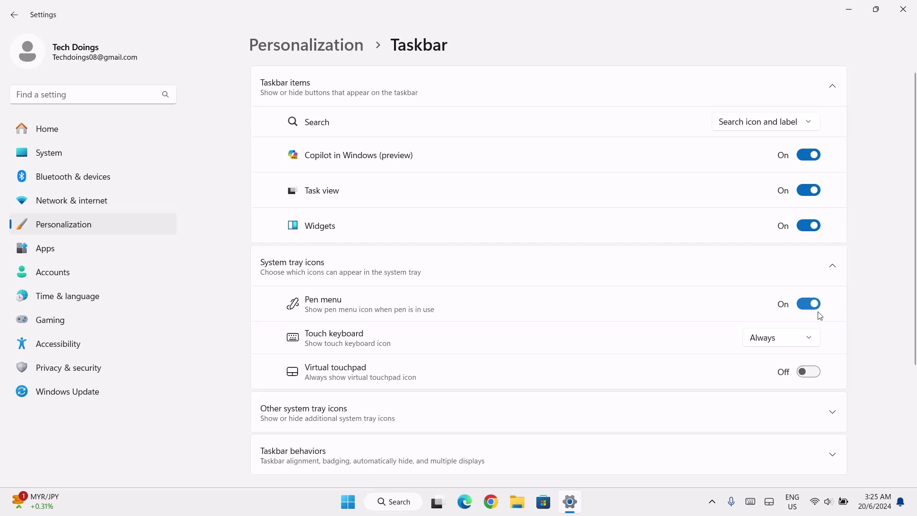
{"action": "left_click", "coordinate": [810, 304]}
{"action": "left_click", "coordinate": [808, 225]}
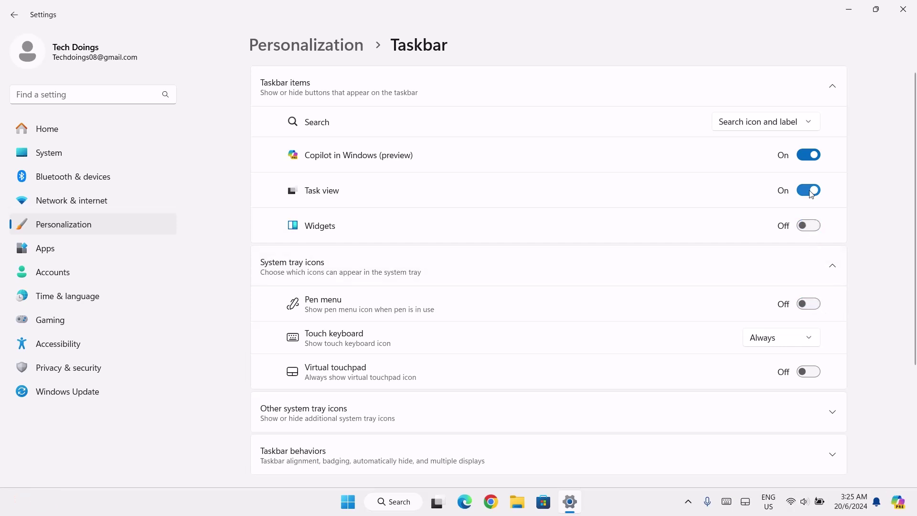
{"action": "left_click", "coordinate": [808, 190]}
{"action": "left_click", "coordinate": [808, 155]}
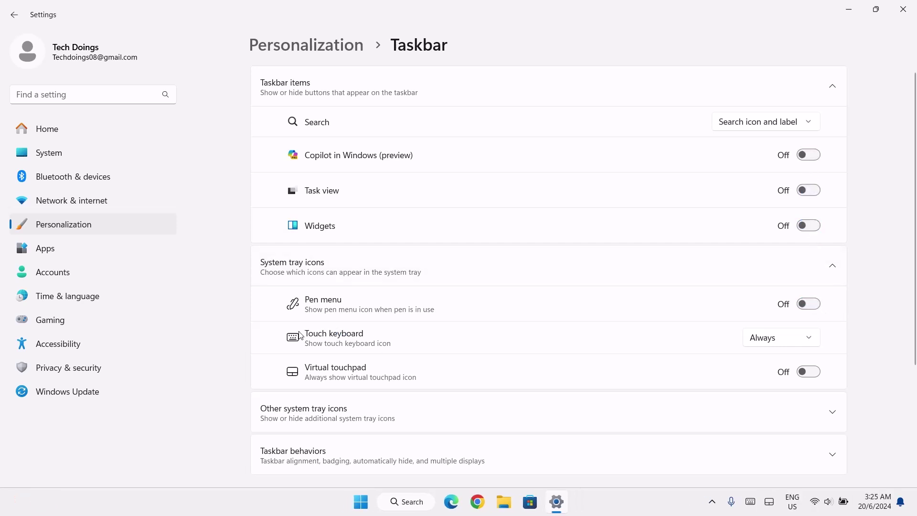
- Set the touch keyboard icon to Never and Search to Hide
{"action": "left_click", "coordinate": [807, 340]}
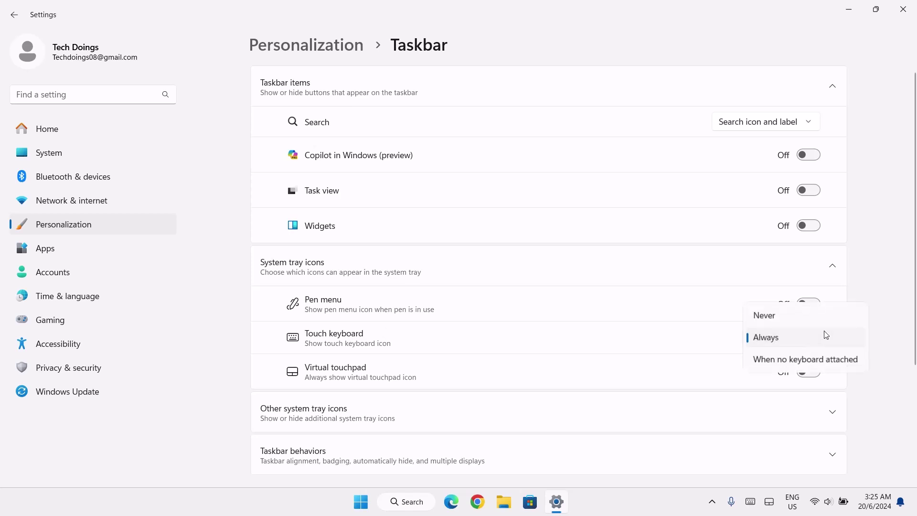
{"action": "left_click", "coordinate": [760, 315]}
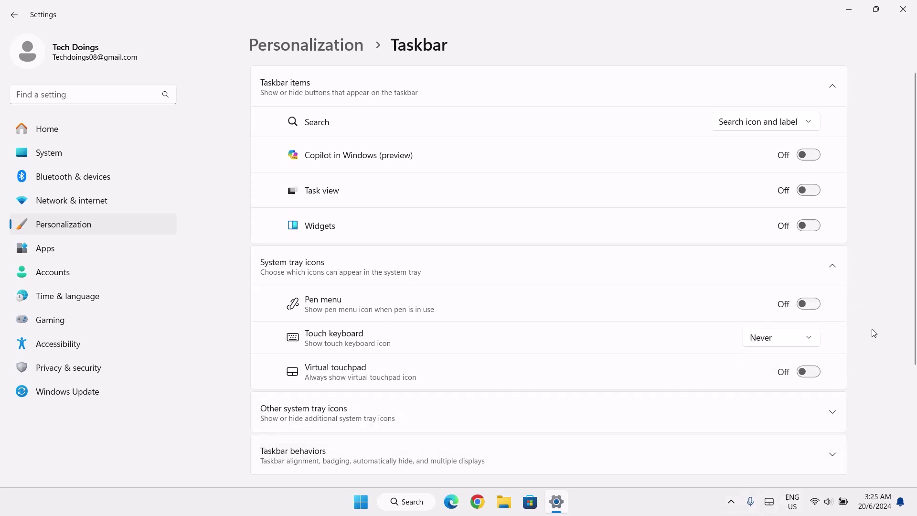
{"action": "left_click", "coordinate": [809, 125]}
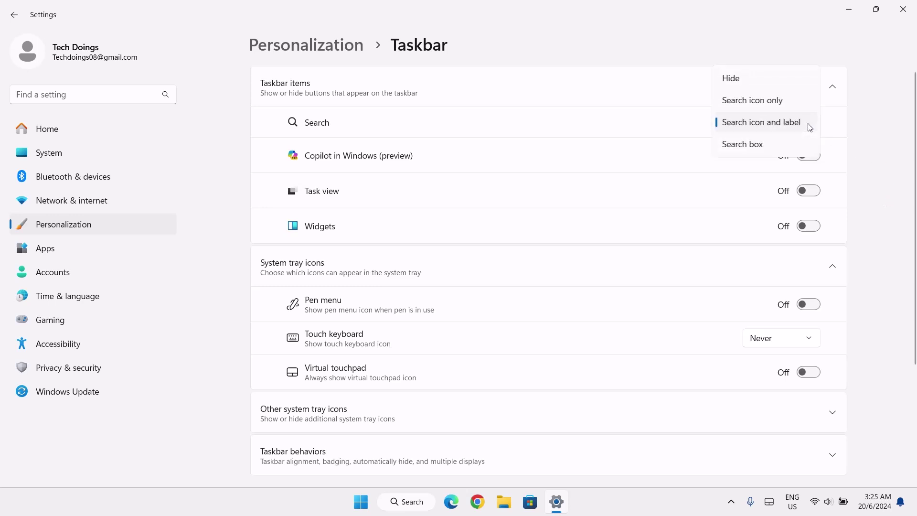
{"action": "left_click", "coordinate": [737, 81]}
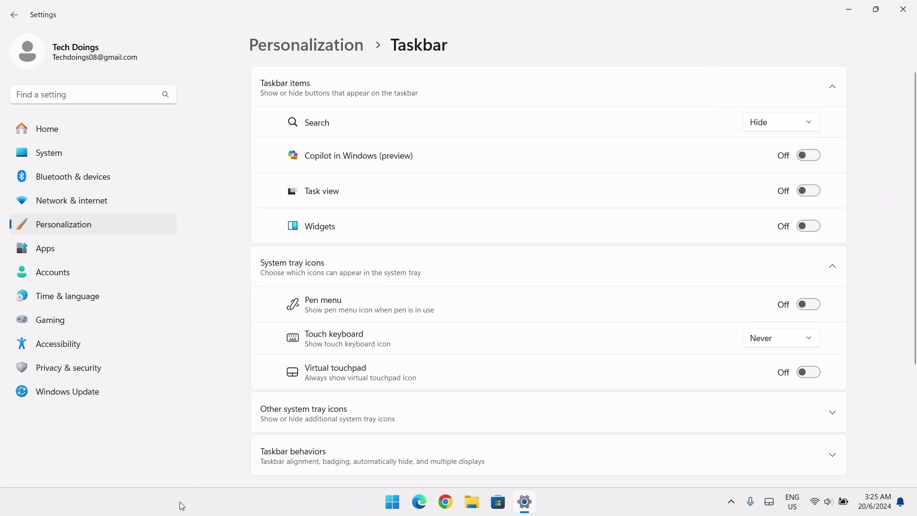
- Close Settings, search Google for startallback in Chrome, and open startallback.com
{"action": "left_click", "coordinate": [903, 9]}
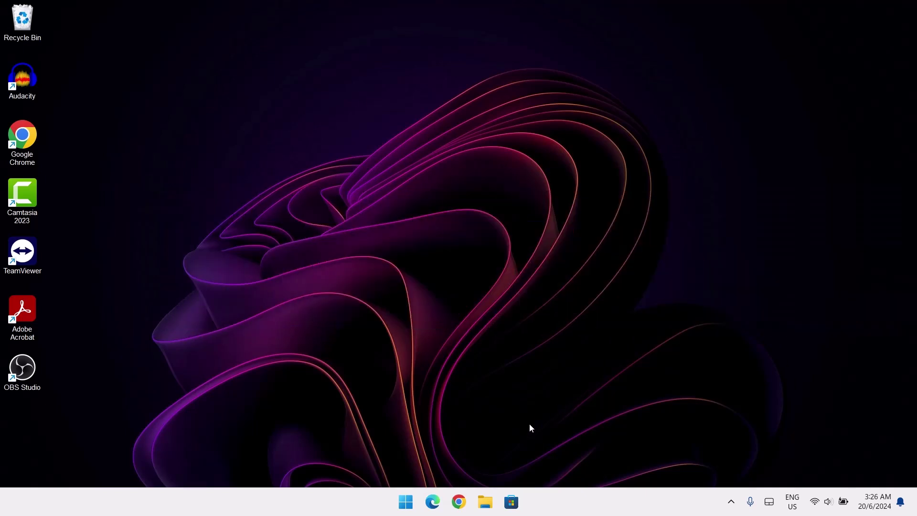
{"action": "left_click", "coordinate": [459, 501]}
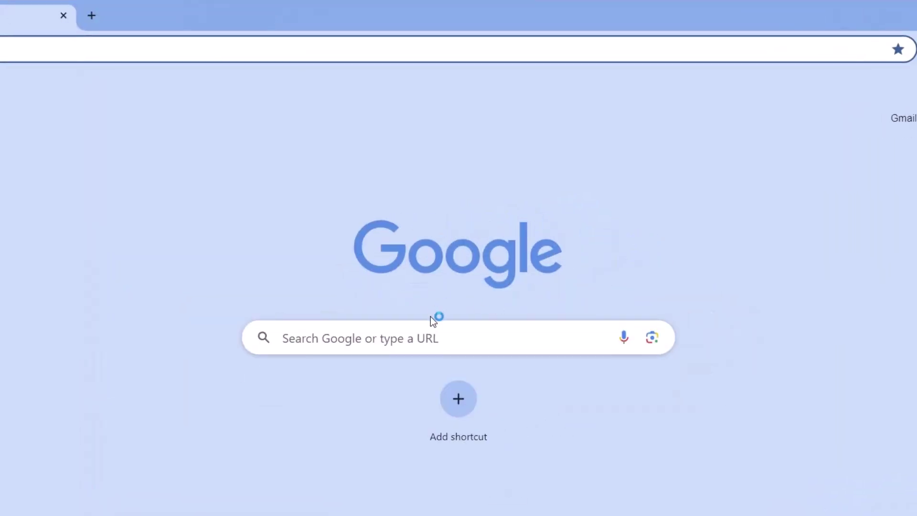
{"action": "left_click", "coordinate": [523, 261]}
{"action": "type", "text": "s"}
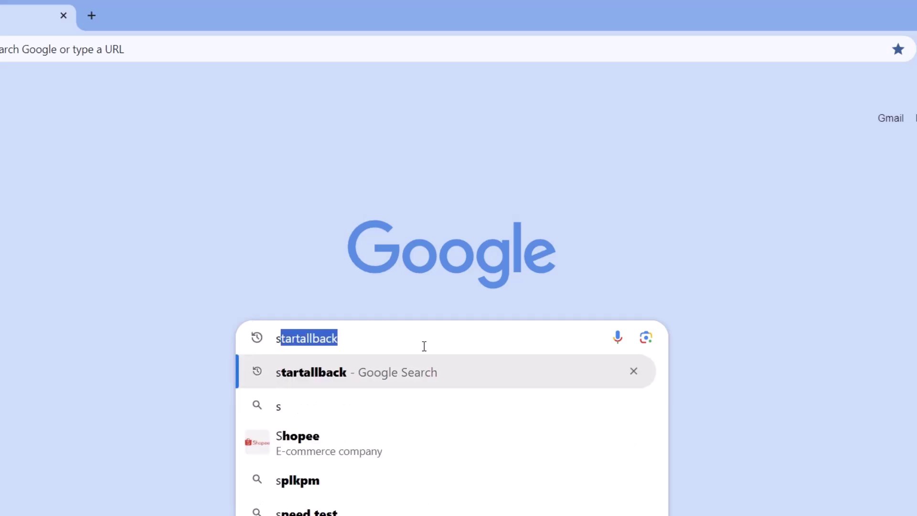
{"action": "key", "text": "Return"}
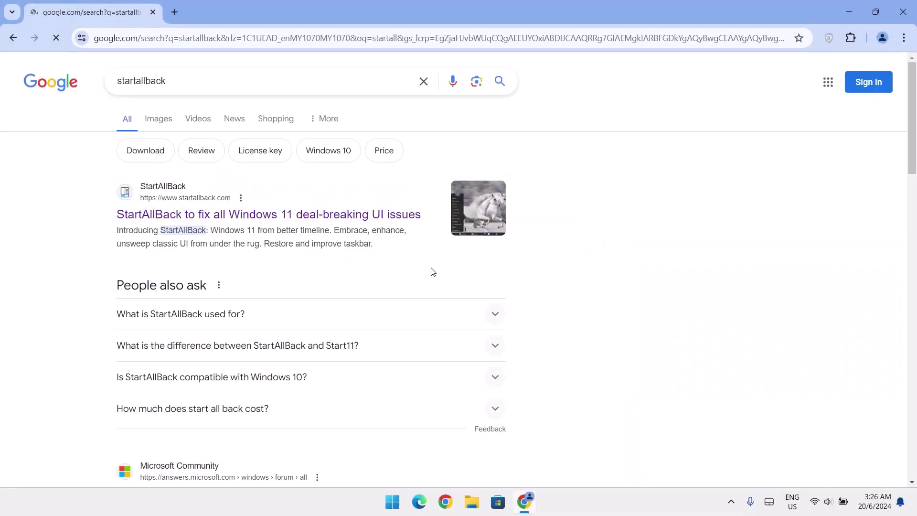
{"action": "left_click", "coordinate": [277, 215]}
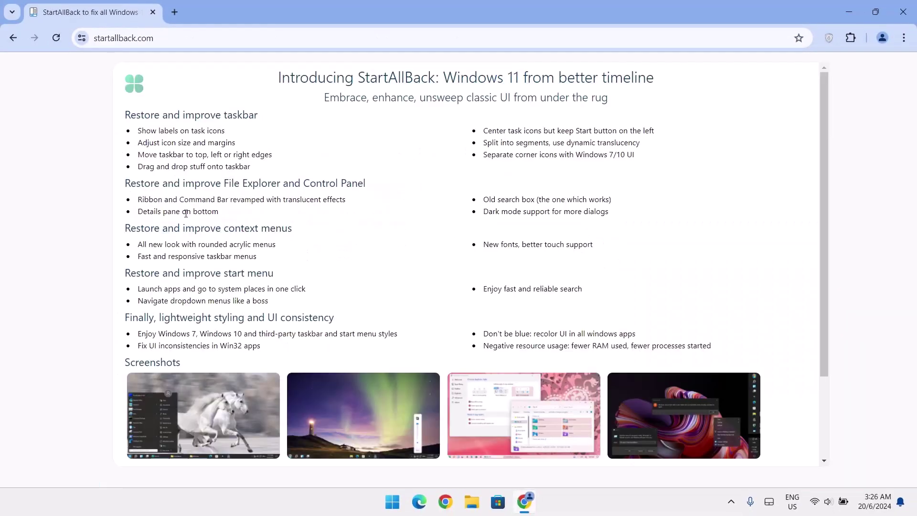
- Download the StartAllBack v3.7.10 installer and show it in its folder
{"action": "left_click_drag", "start_coordinate": [827, 111], "coordinate": [822, 201]}
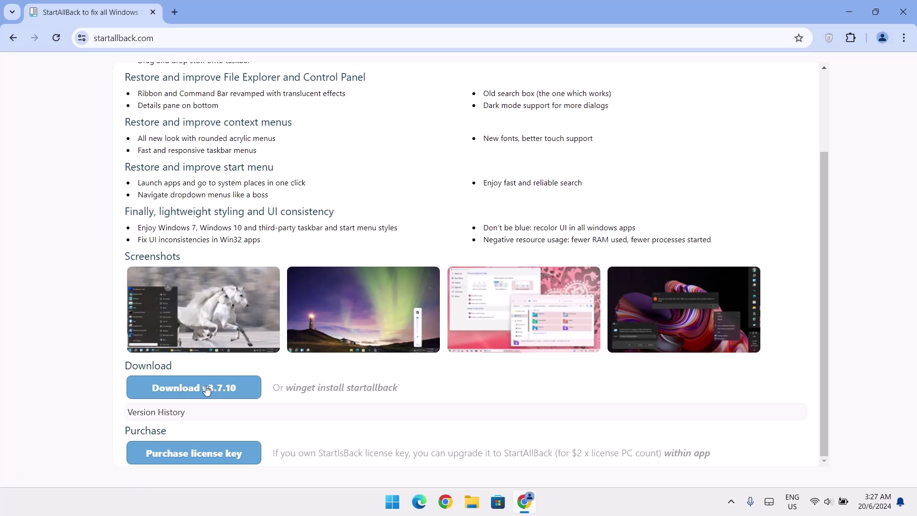
{"action": "left_click", "coordinate": [191, 388]}
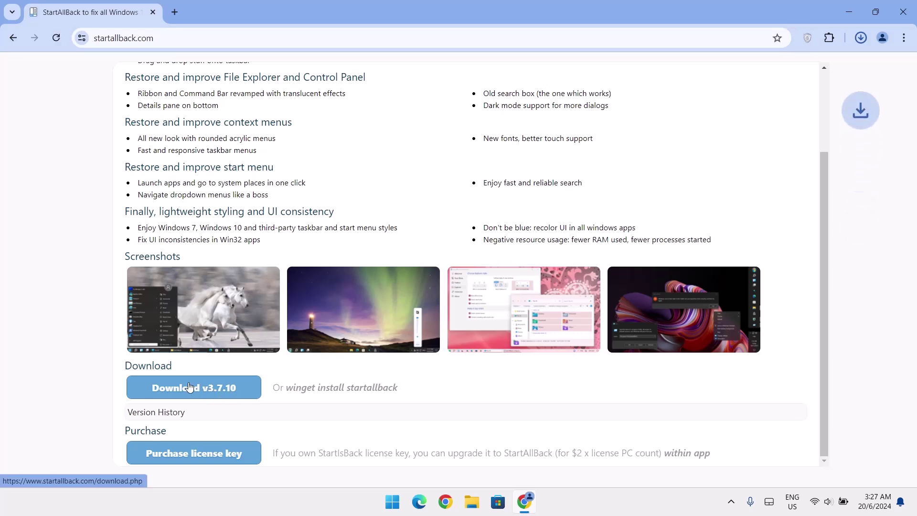
{"action": "mouse_move", "coordinate": [835, 68]}
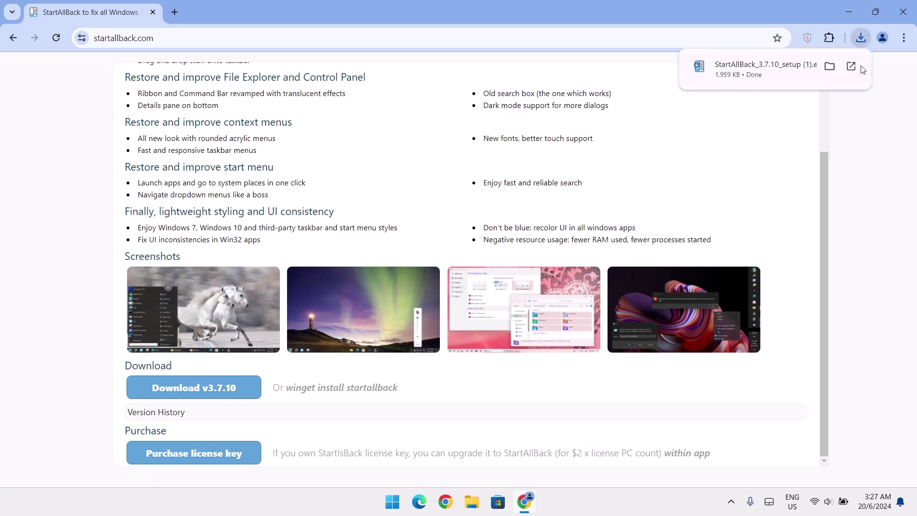
{"action": "left_click", "coordinate": [830, 67]}
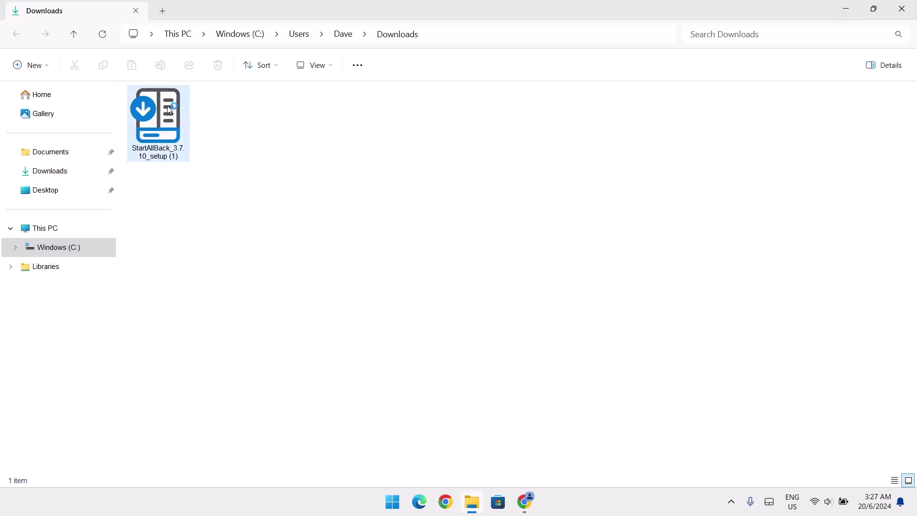
- Run the StartAllBack setup file from Downloads and install it for everyone
{"action": "double_click", "coordinate": [154, 111]}
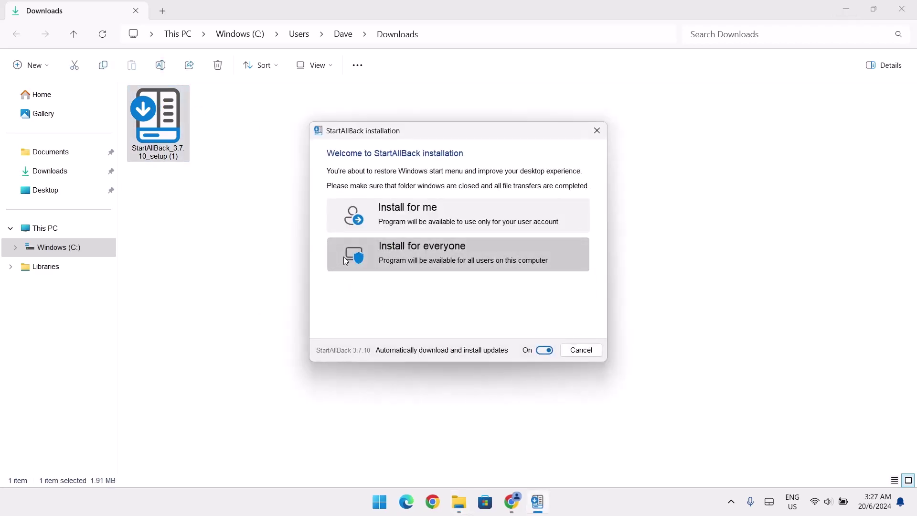
{"action": "left_click", "coordinate": [427, 260]}
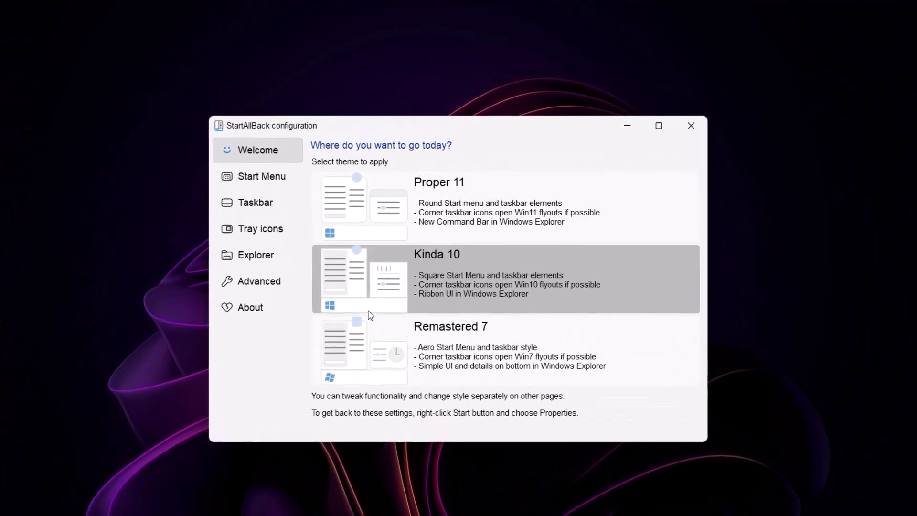
- Apply the Proper 11 theme in StartAllBack
{"action": "left_click", "coordinate": [420, 355]}
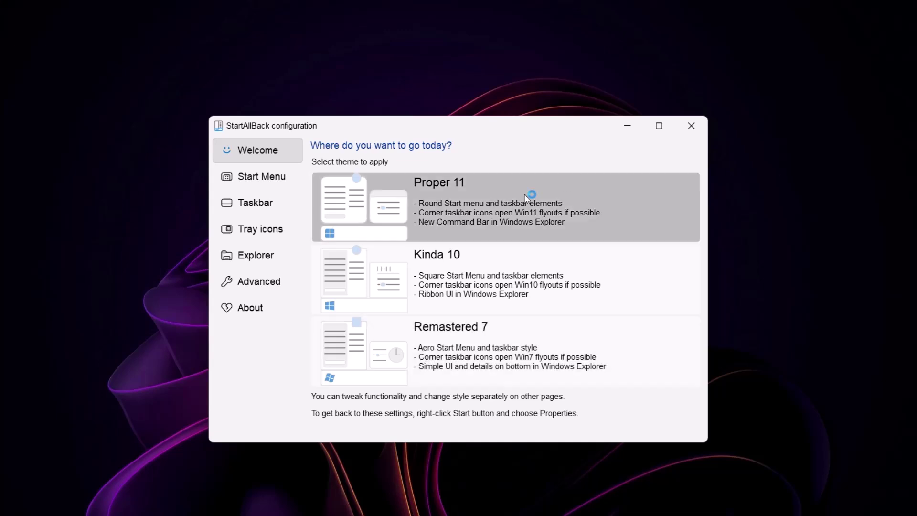
{"action": "left_click", "coordinate": [439, 190]}
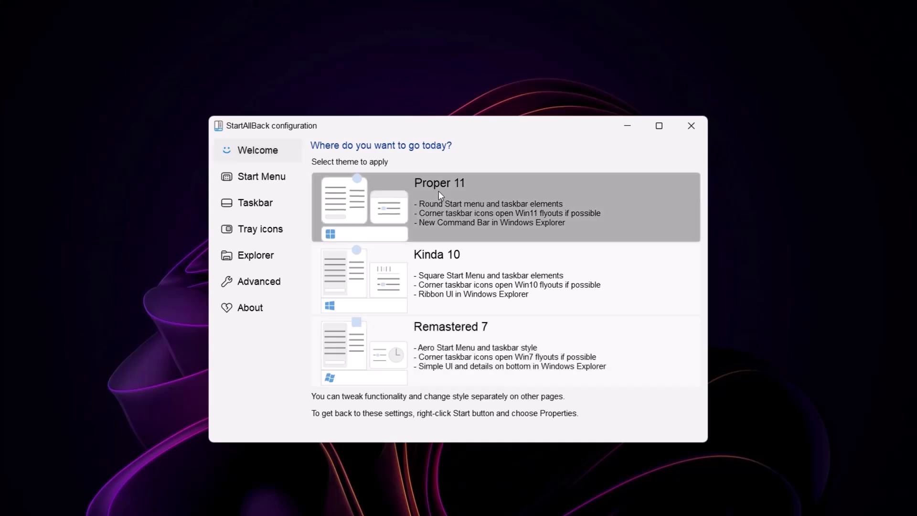
{"action": "left_click", "coordinate": [249, 205]}
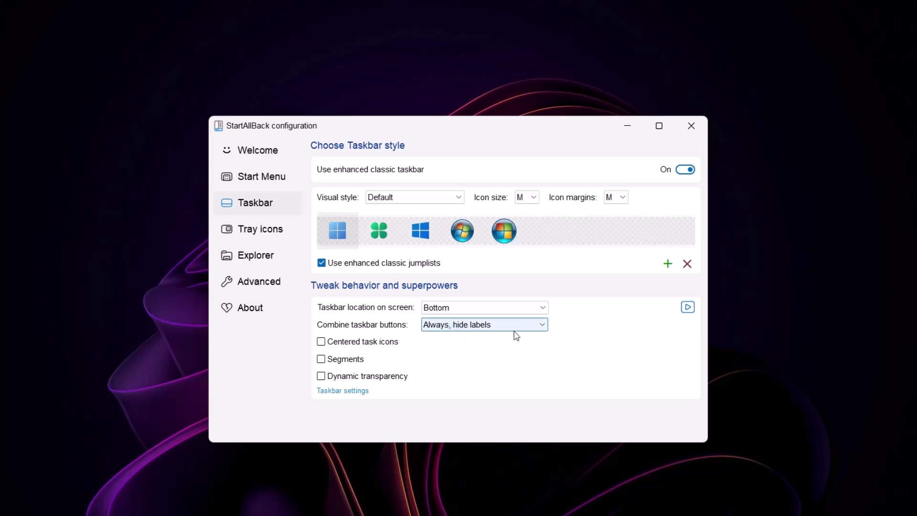
- Centre task icons with Start, keep just a central taskbar segment, and enable dynamic transparency
{"action": "left_click", "coordinate": [321, 342]}
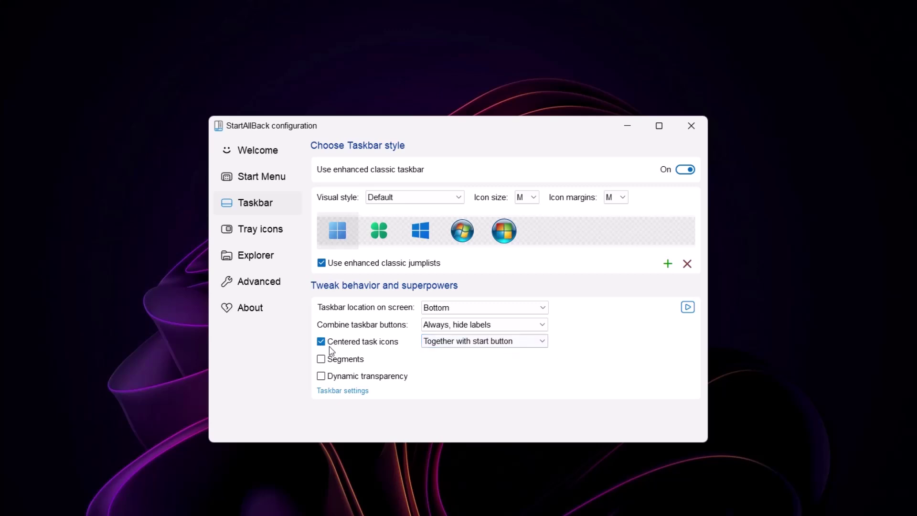
{"action": "left_click", "coordinate": [321, 359]}
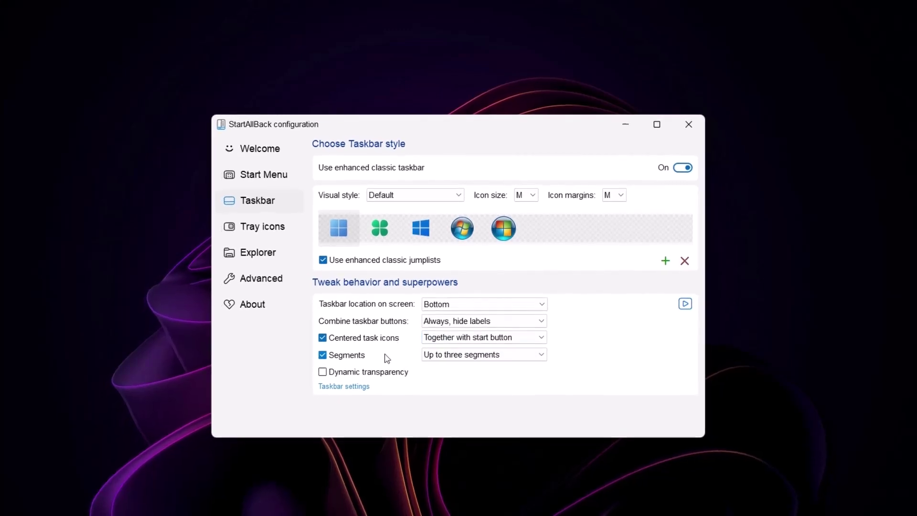
{"action": "left_click", "coordinate": [507, 344]}
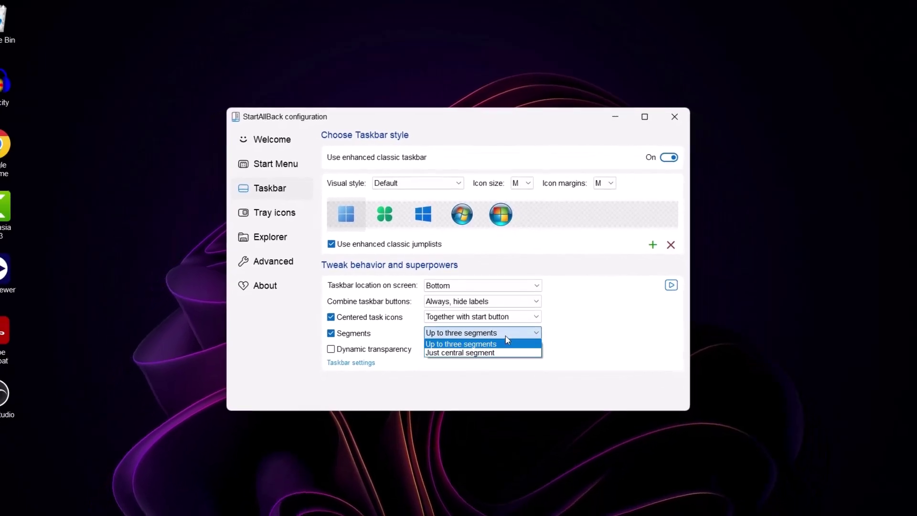
{"action": "left_click", "coordinate": [454, 341]}
{"action": "left_click", "coordinate": [454, 341]}
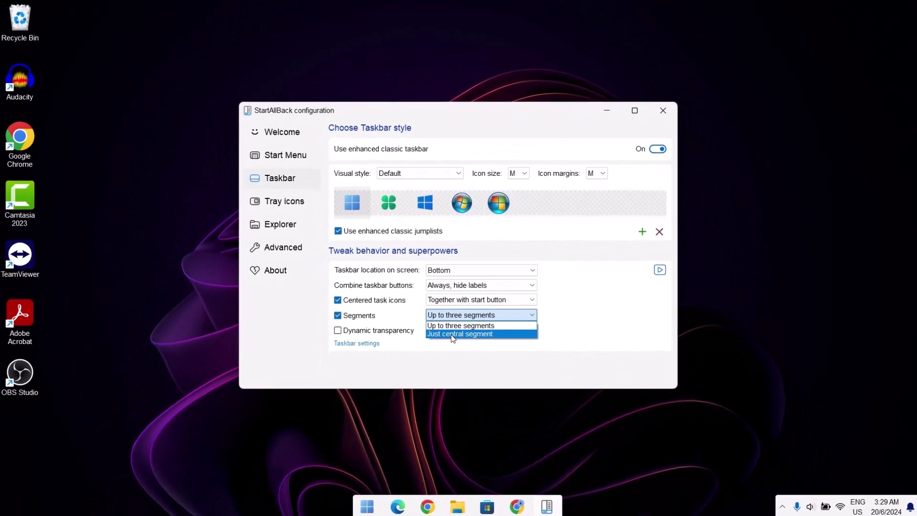
{"action": "left_click", "coordinate": [445, 337]}
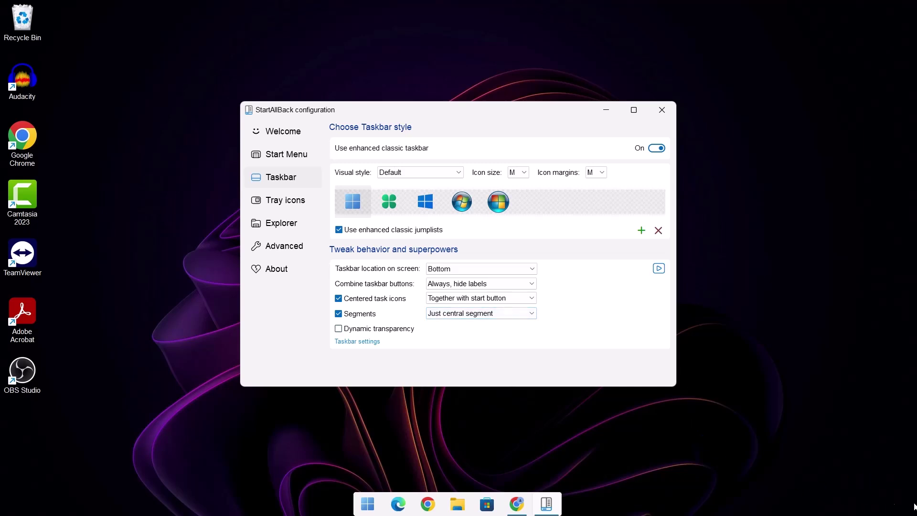
{"action": "left_click", "coordinate": [339, 329]}
- Close StartAllBack's configuration window and open then dismiss the Start menu to check the taskbar
{"action": "left_click", "coordinate": [670, 113]}
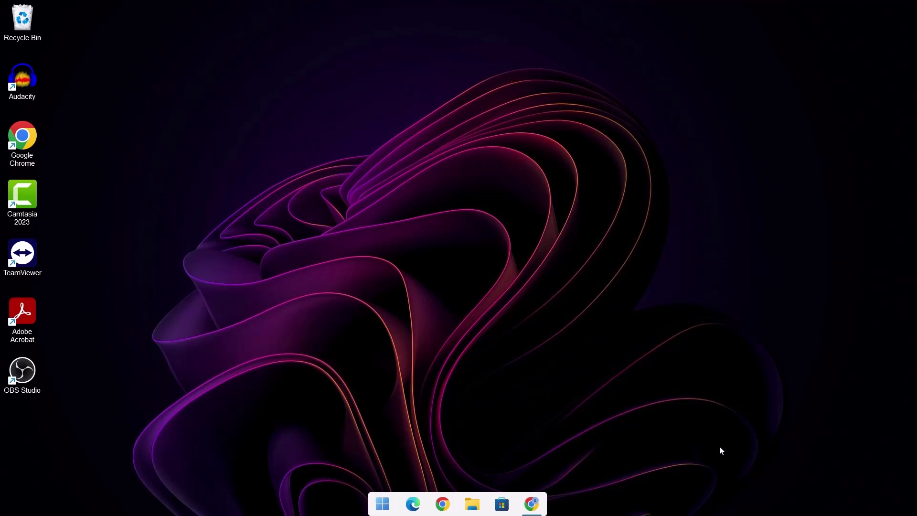
{"action": "key", "text": "super"}
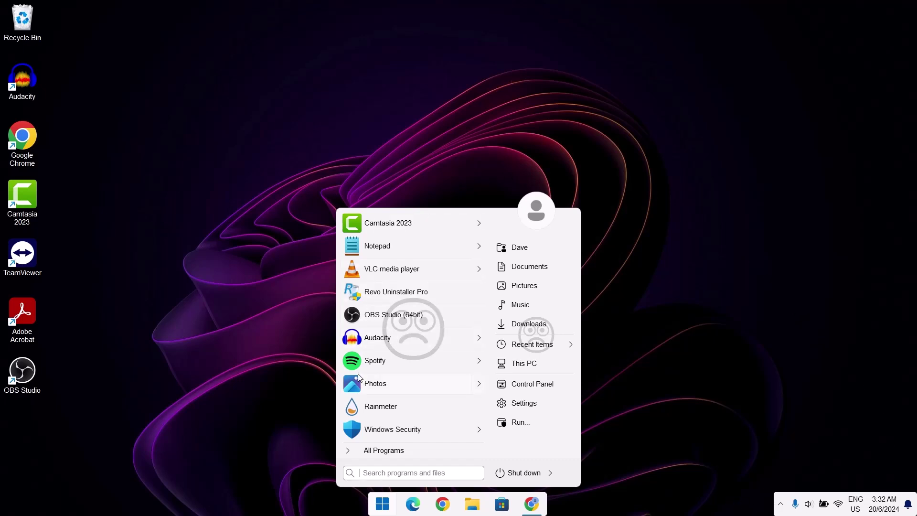
{"action": "left_click", "coordinate": [688, 383]}
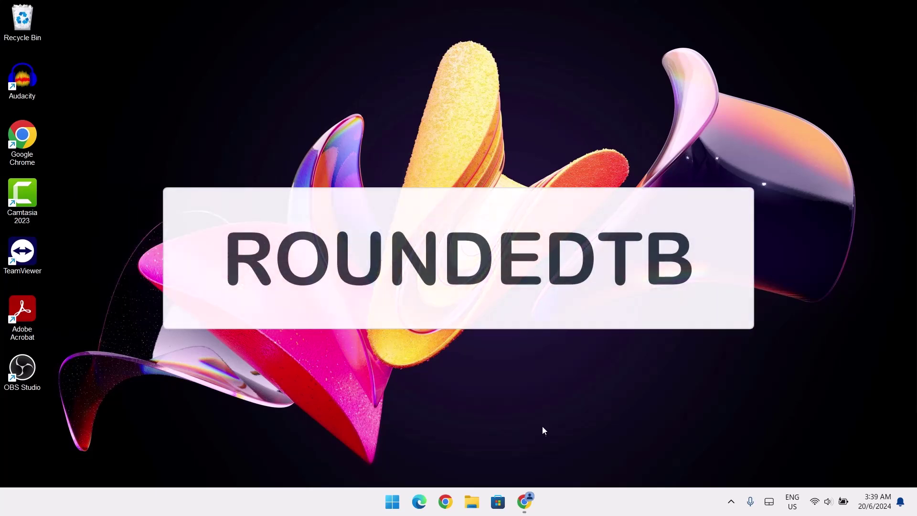
- Search Google for roundedtb in Chrome and open the RoundedTB GitHub repository
{"action": "left_click", "coordinate": [519, 497]}
{"action": "left_click", "coordinate": [406, 346]}
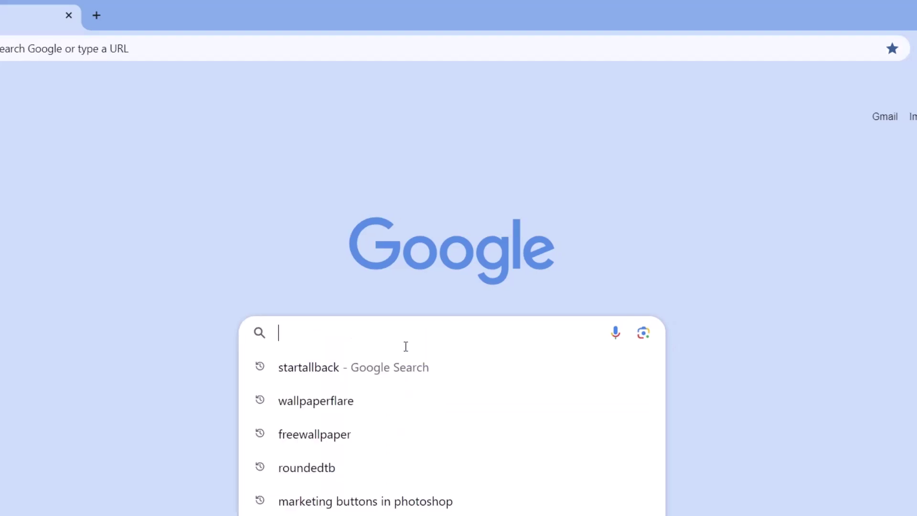
{"action": "type", "text": "roundedtb"}
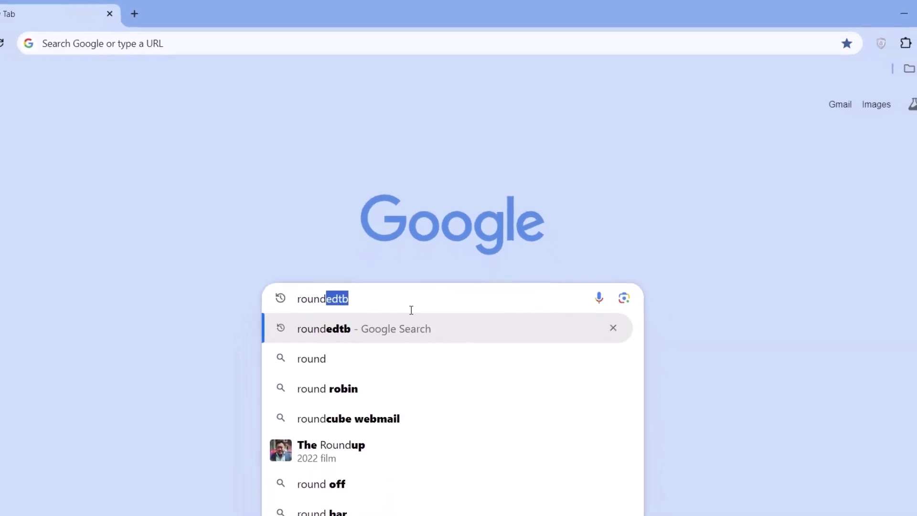
{"action": "key", "text": "Return"}
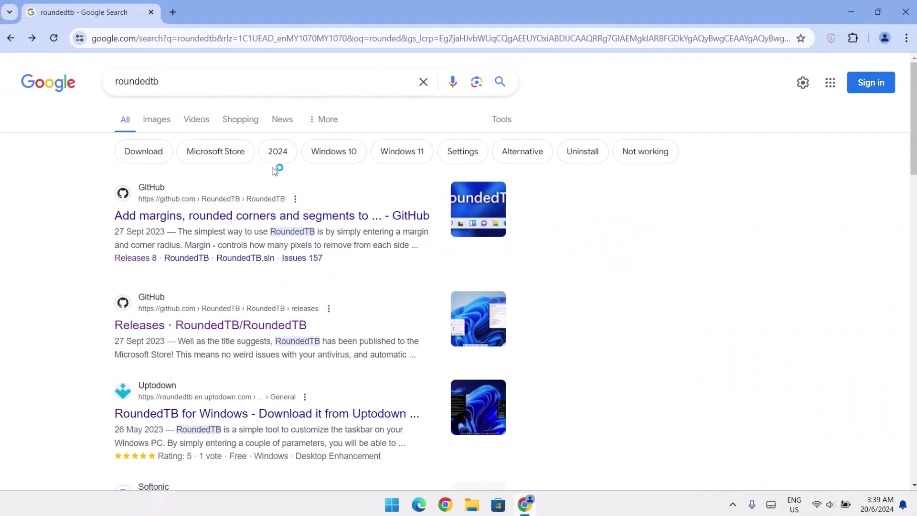
{"action": "left_click", "coordinate": [195, 215]}
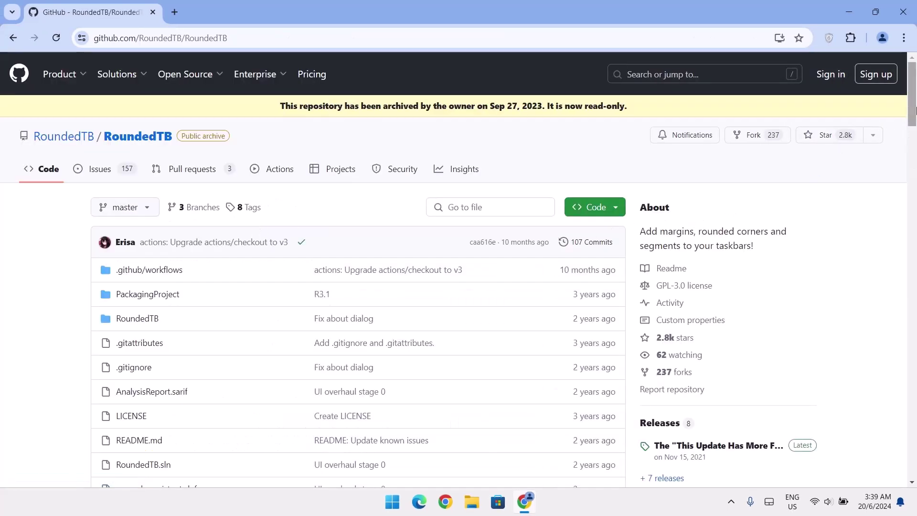
{"action": "scroll", "coordinate": [915, 112], "scroll_direction": "down", "scroll_amount": 2}
{"action": "scroll", "coordinate": [915, 113], "scroll_direction": "down", "scroll_amount": 3}
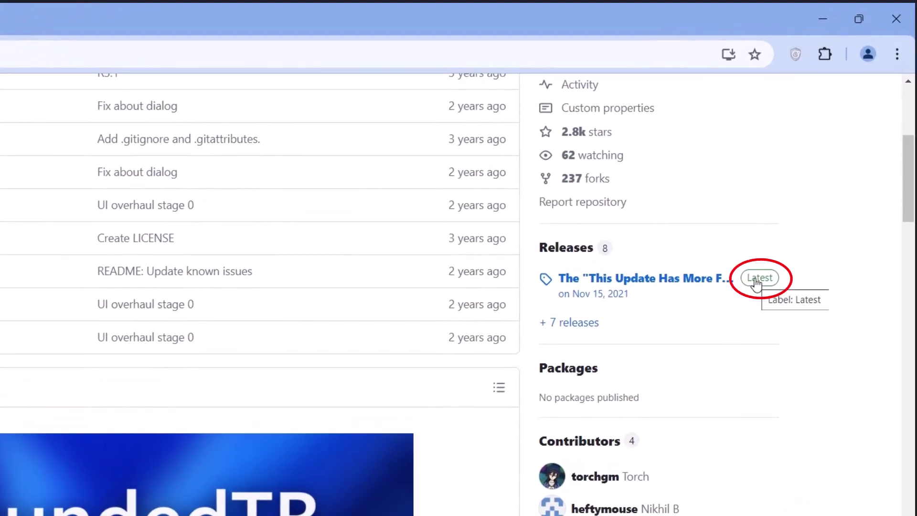
- Download RoundedTB_R3.1.zip from the latest R3.1 release and check the downloads list
{"action": "left_click", "coordinate": [756, 281]}
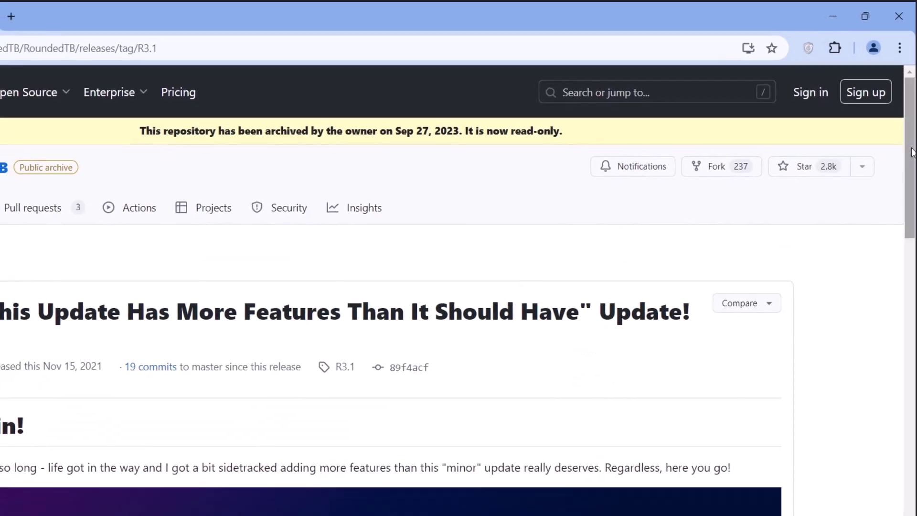
{"action": "left_click_drag", "start_coordinate": [912, 152], "coordinate": [913, 429]}
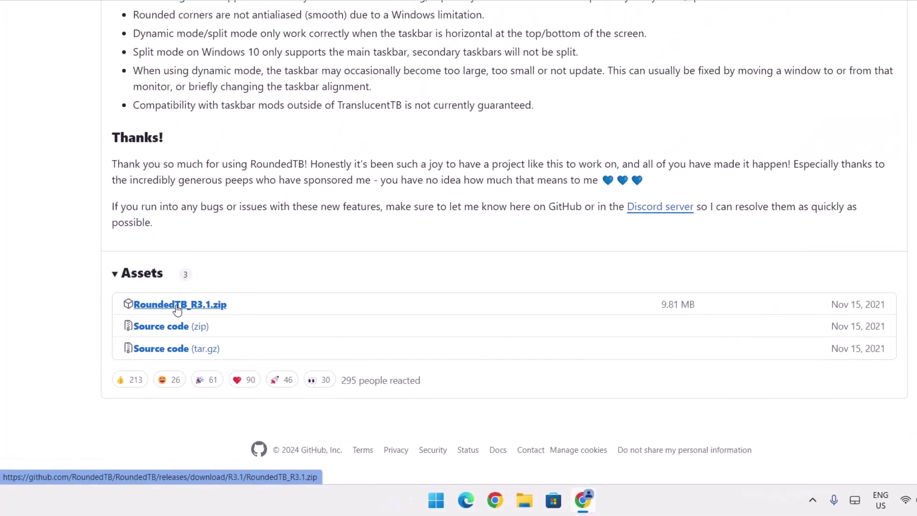
{"action": "left_click", "coordinate": [178, 306]}
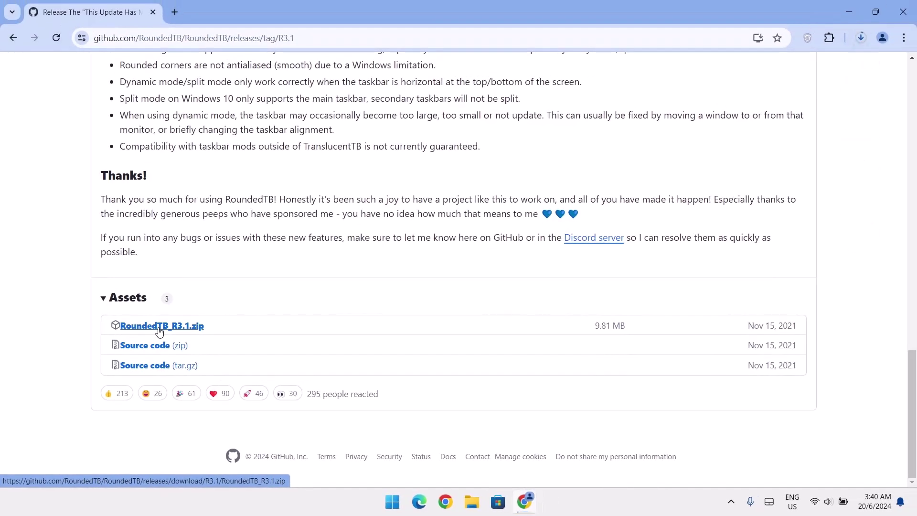
{"action": "left_click", "coordinate": [860, 38]}
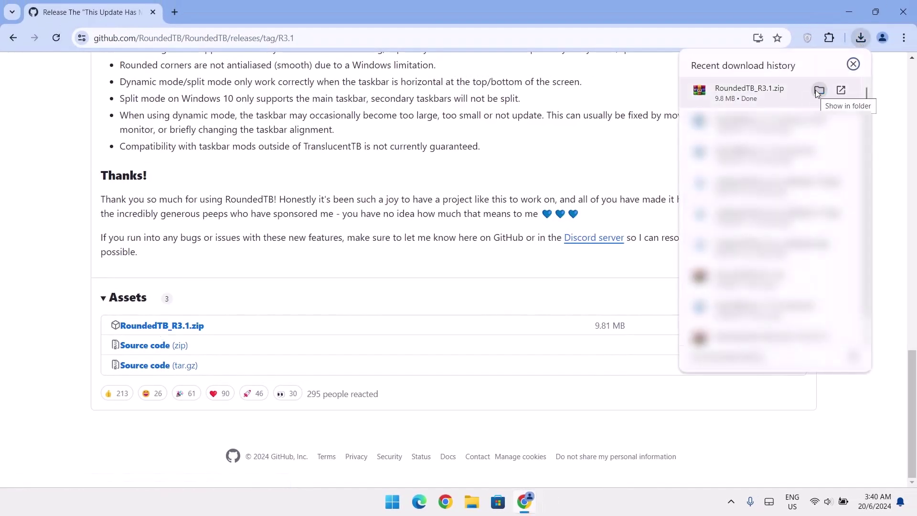
- Extract RoundedTB_R3.1.zip in Downloads into a RoundedTB_R3.1 folder using Extract All
{"action": "left_click", "coordinate": [819, 91]}
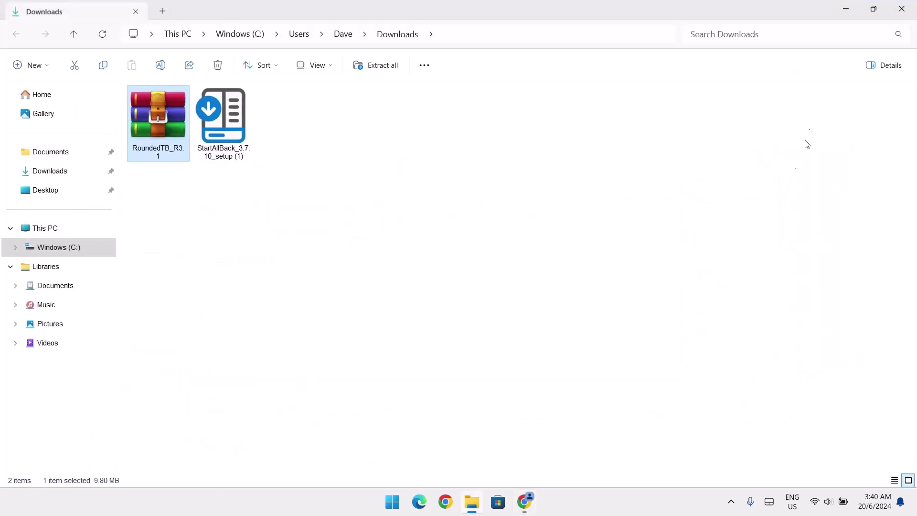
{"action": "right_click", "coordinate": [163, 128]}
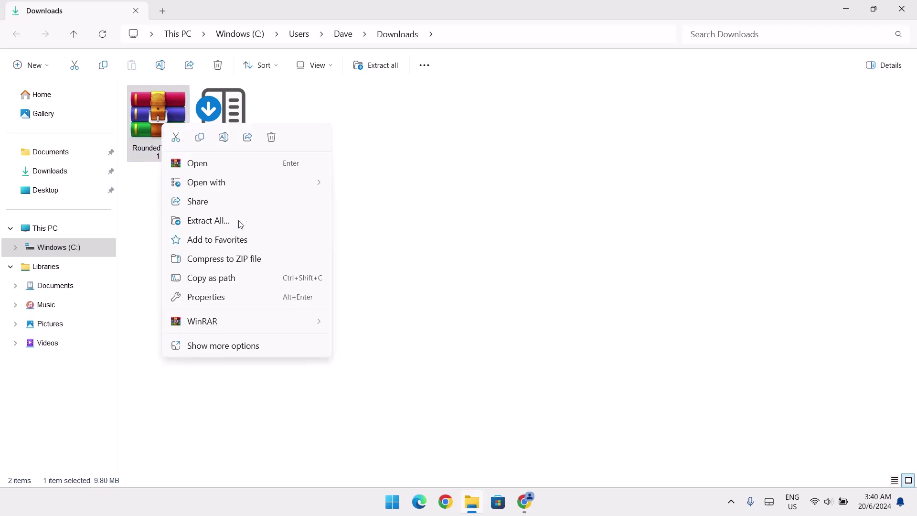
{"action": "left_click", "coordinate": [210, 222]}
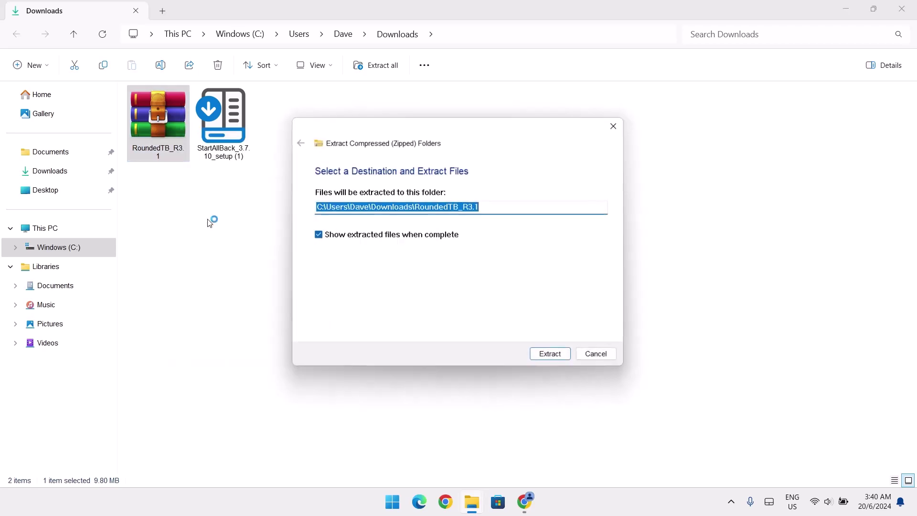
{"action": "left_click", "coordinate": [550, 357]}
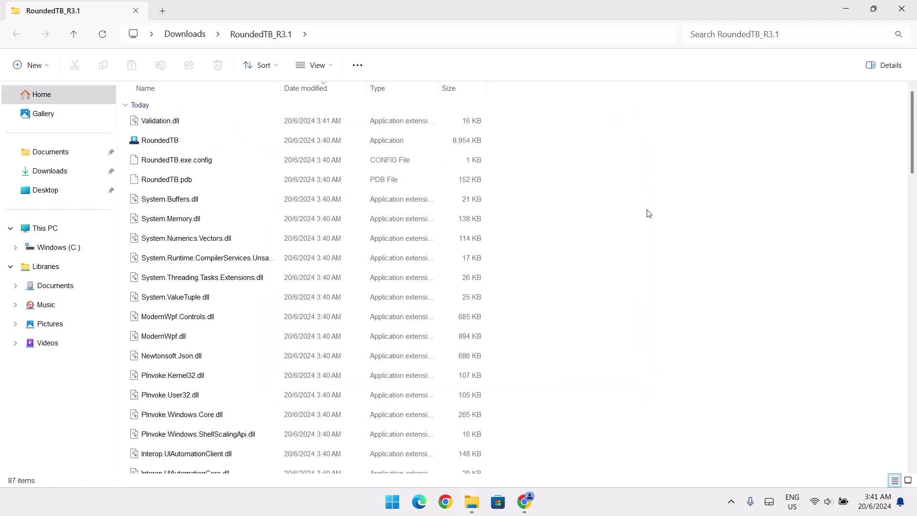
{"action": "left_click", "coordinate": [902, 8]}
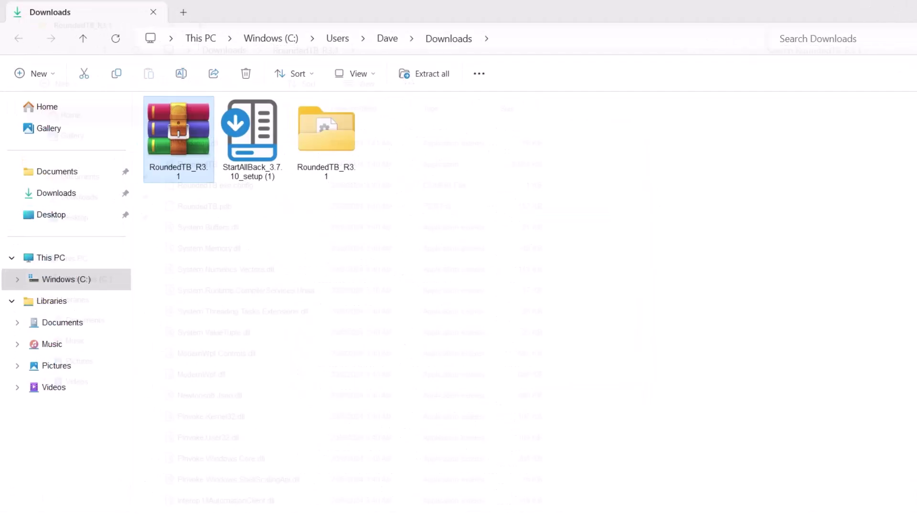
{"action": "left_click", "coordinate": [363, 159]}
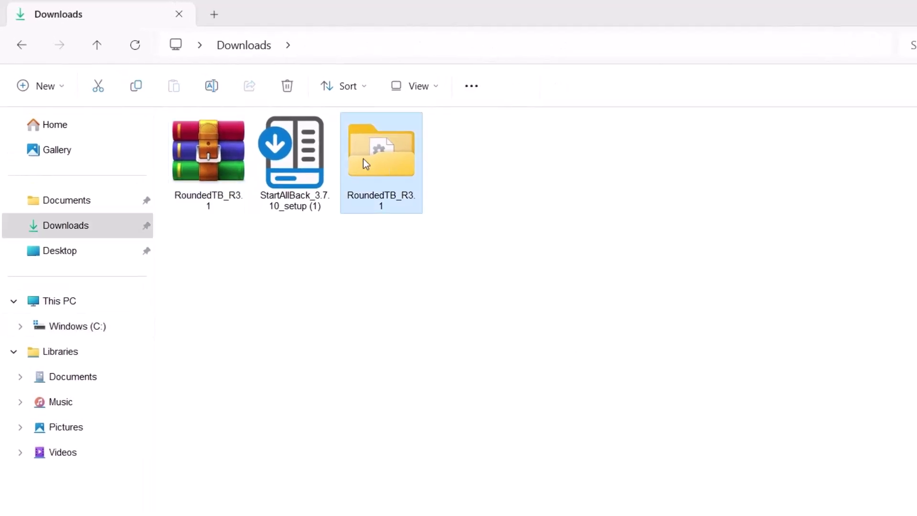
{"action": "right_click", "coordinate": [368, 164]}
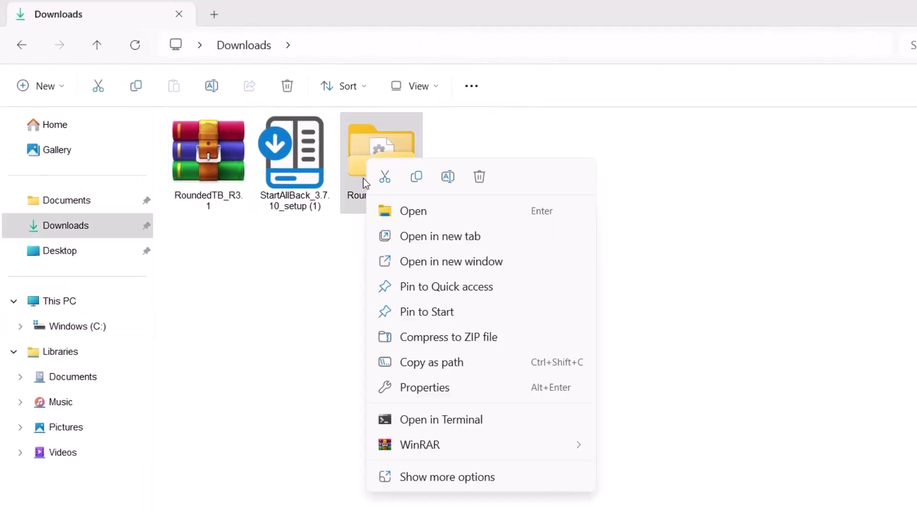
- Cut the RoundedTB_R3.1 folder and paste it into the root of Windows (C:)
{"action": "left_click", "coordinate": [389, 177]}
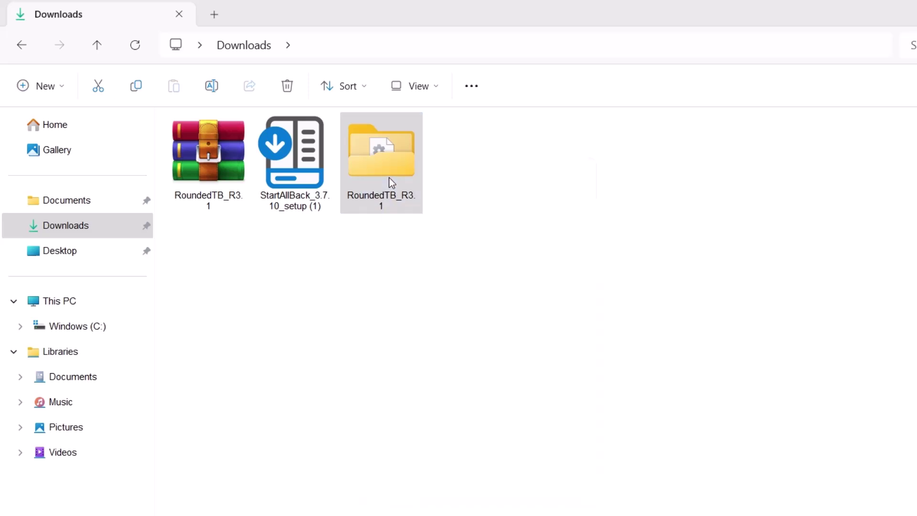
{"action": "left_click", "coordinate": [75, 311]}
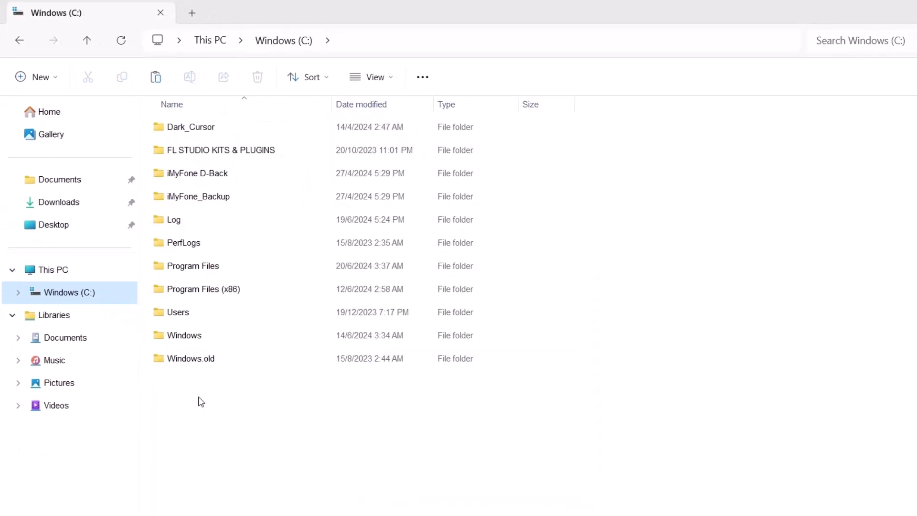
{"action": "right_click", "coordinate": [324, 404]}
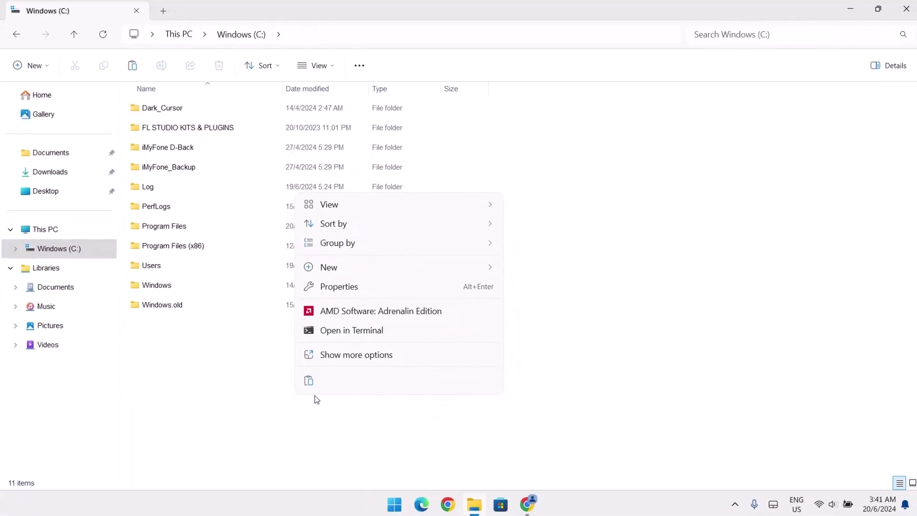
{"action": "left_click", "coordinate": [309, 380]}
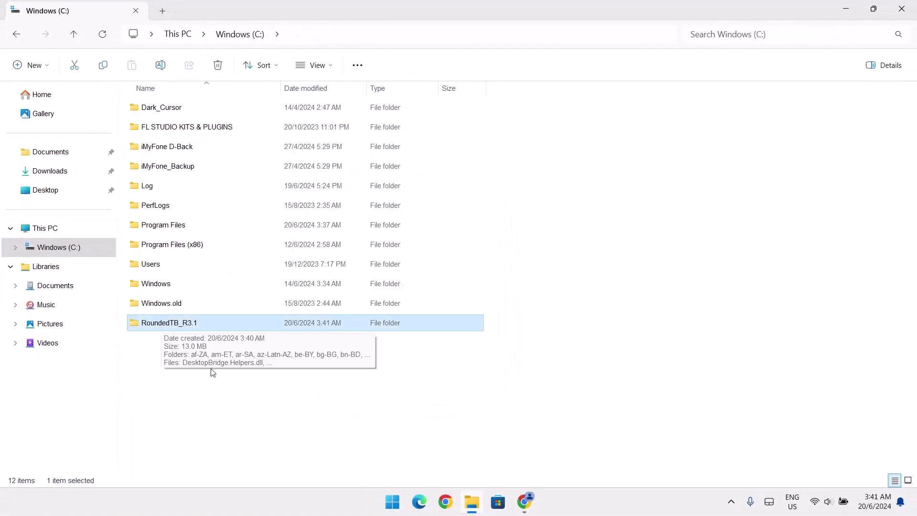
- Open C:\RoundedTB_R3.1 and send RoundedTB.exe to the desktop as a shortcut
{"action": "double_click", "coordinate": [176, 325]}
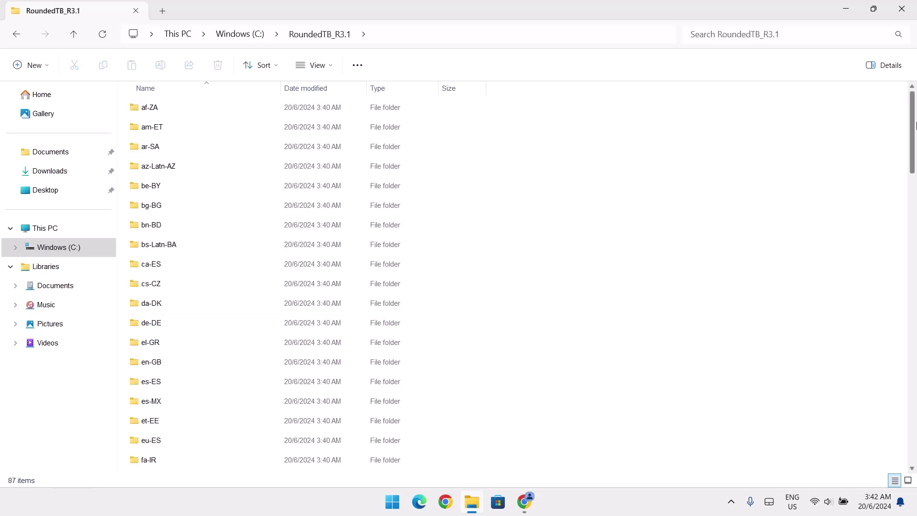
{"action": "left_click_drag", "start_coordinate": [914, 119], "coordinate": [898, 413]}
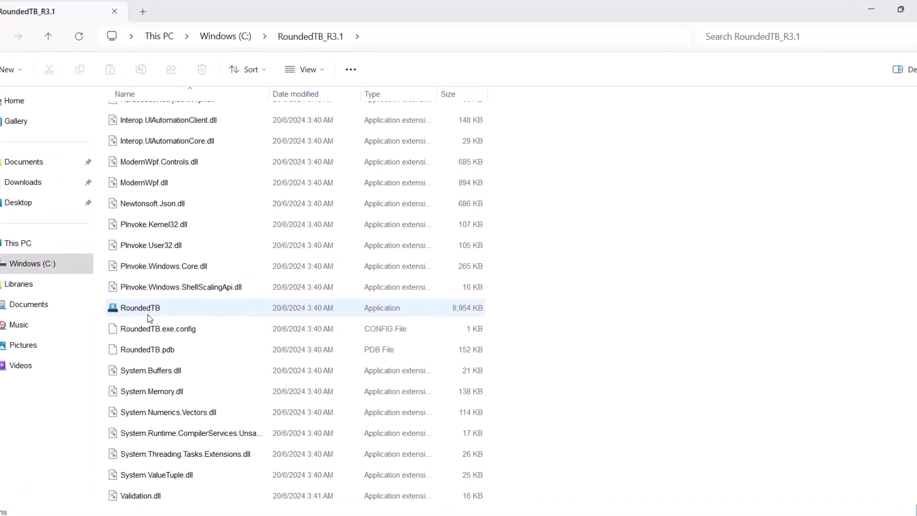
{"action": "left_click", "coordinate": [149, 311]}
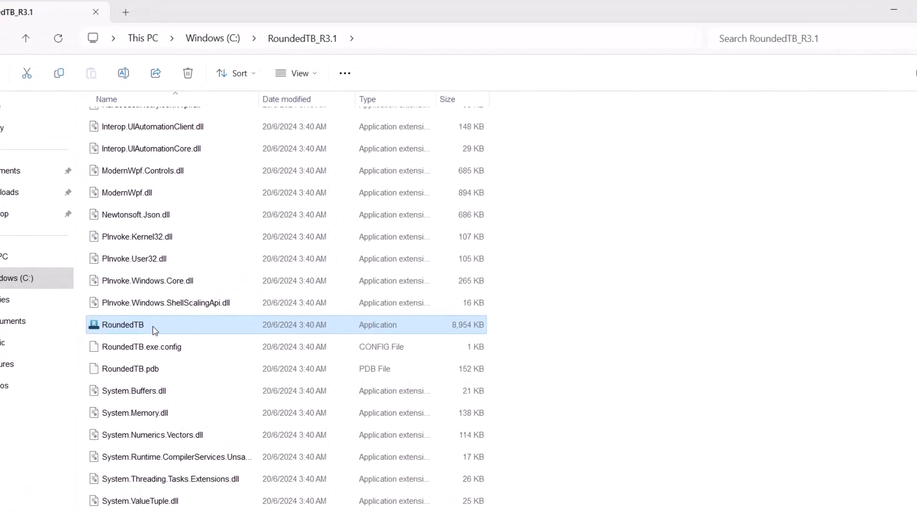
{"action": "right_click", "coordinate": [159, 328]}
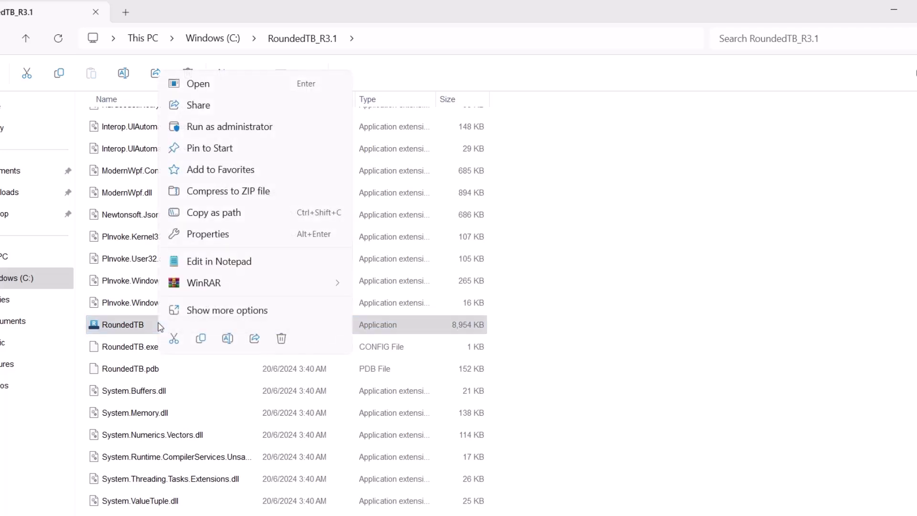
{"action": "left_click", "coordinate": [221, 311]}
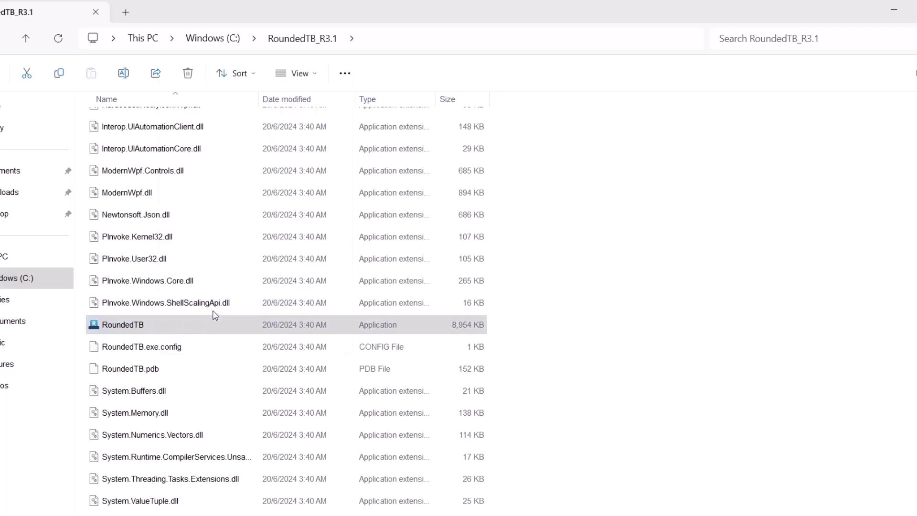
{"action": "mouse_move", "coordinate": [233, 215]}
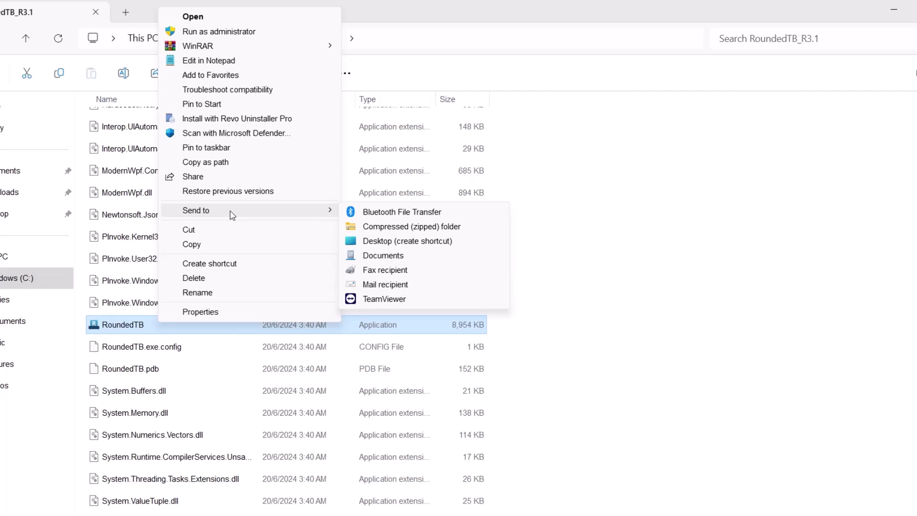
{"action": "left_click", "coordinate": [401, 241]}
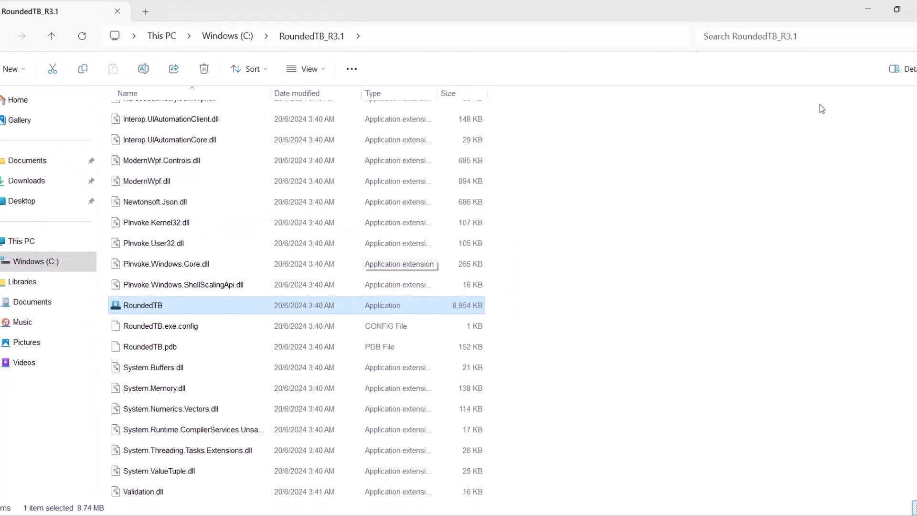
- Move the shortcut to the top-left, rename it RoundedTB, and open RoundedTB's tray menu
{"action": "left_click", "coordinate": [878, 9]}
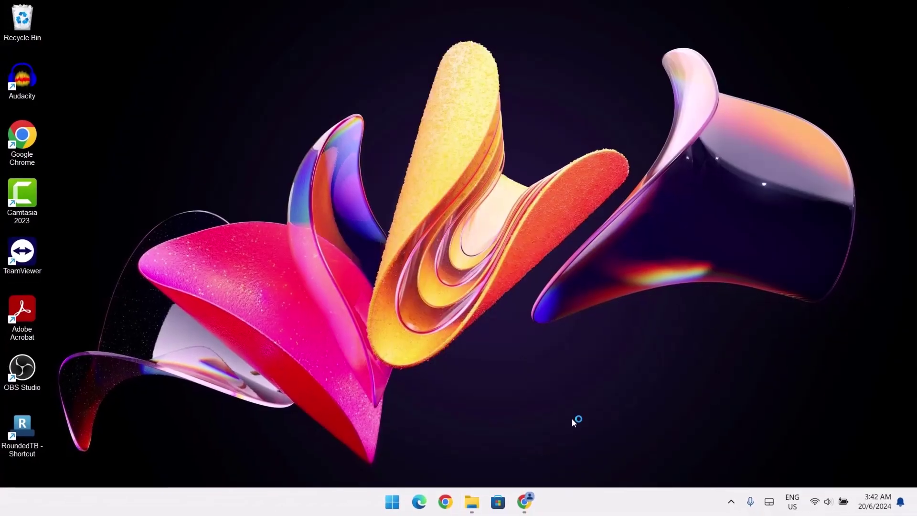
{"action": "left_click_drag", "start_coordinate": [20, 432], "coordinate": [212, 91]}
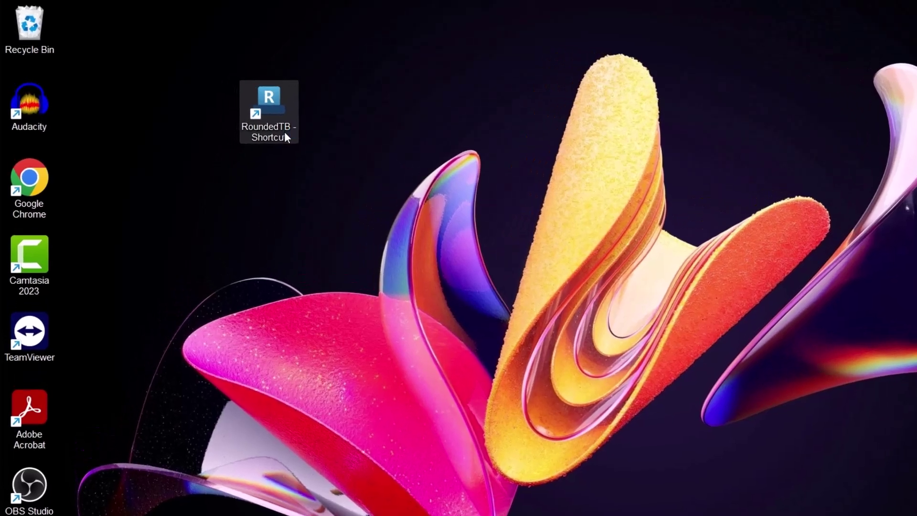
{"action": "left_click", "coordinate": [285, 137]}
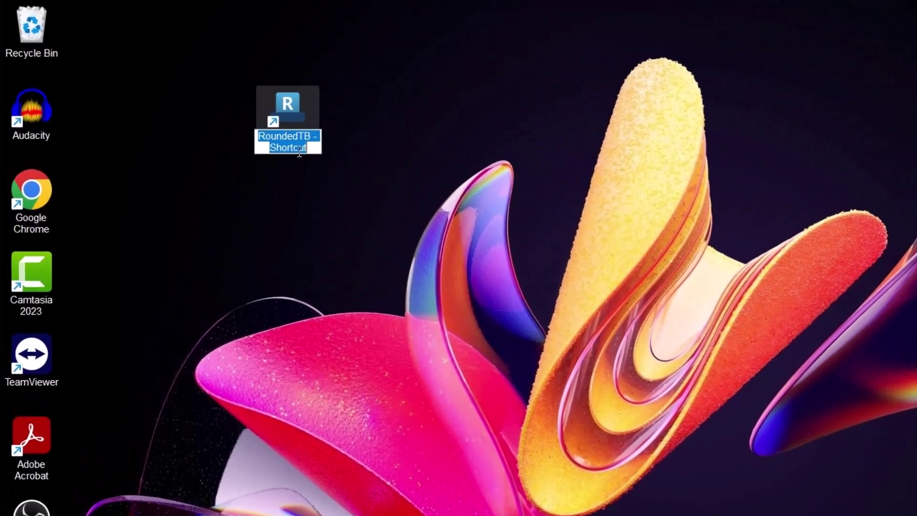
{"action": "left_click_drag", "start_coordinate": [285, 138], "coordinate": [242, 141]}
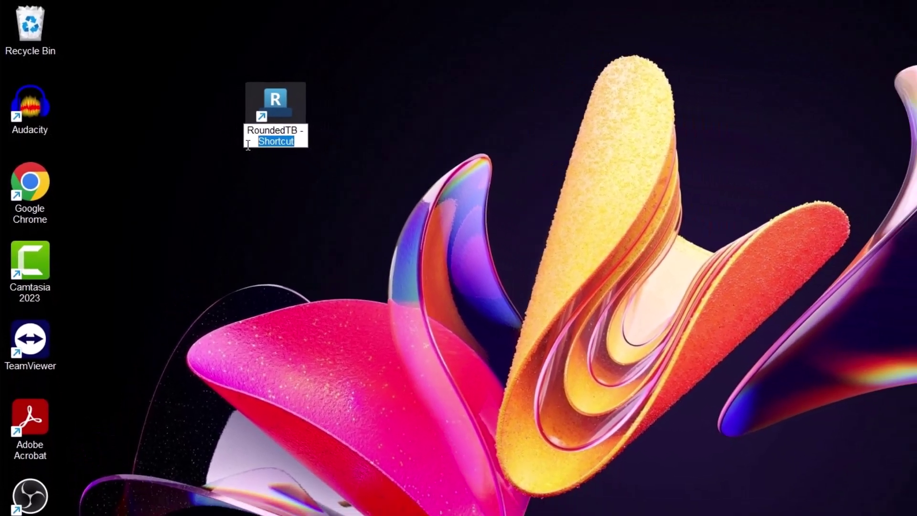
{"action": "key", "text": "BackSpace"}
{"action": "key", "text": "BackSpace"}
{"action": "key", "text": "BackSpace"}
{"action": "key", "text": "Return"}
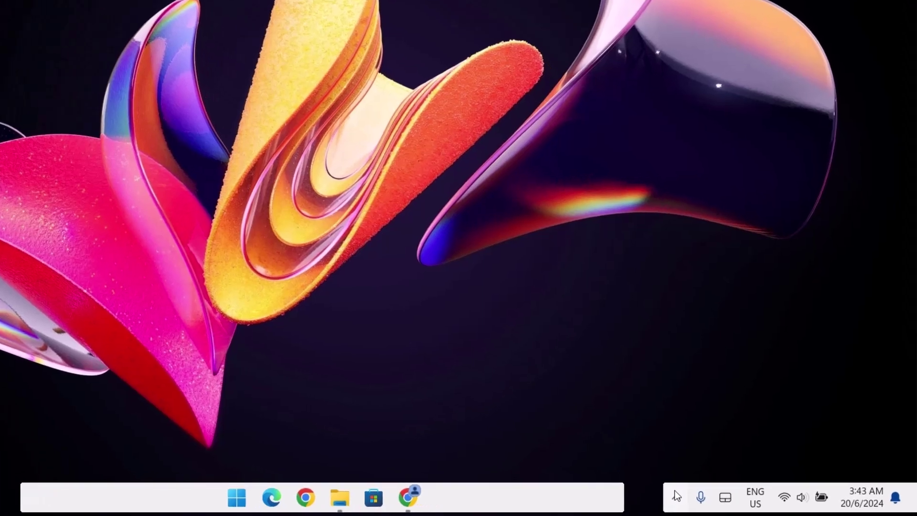
{"action": "left_click", "coordinate": [713, 500]}
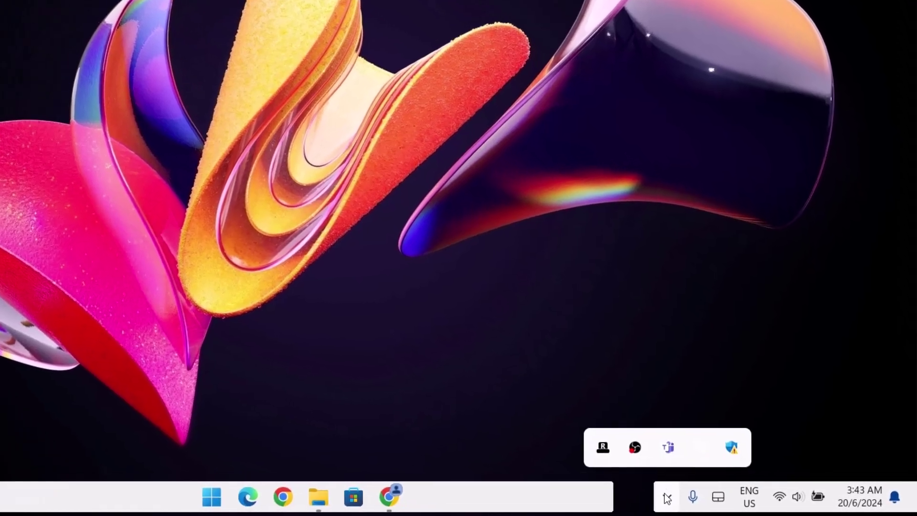
{"action": "right_click", "coordinate": [603, 448]}
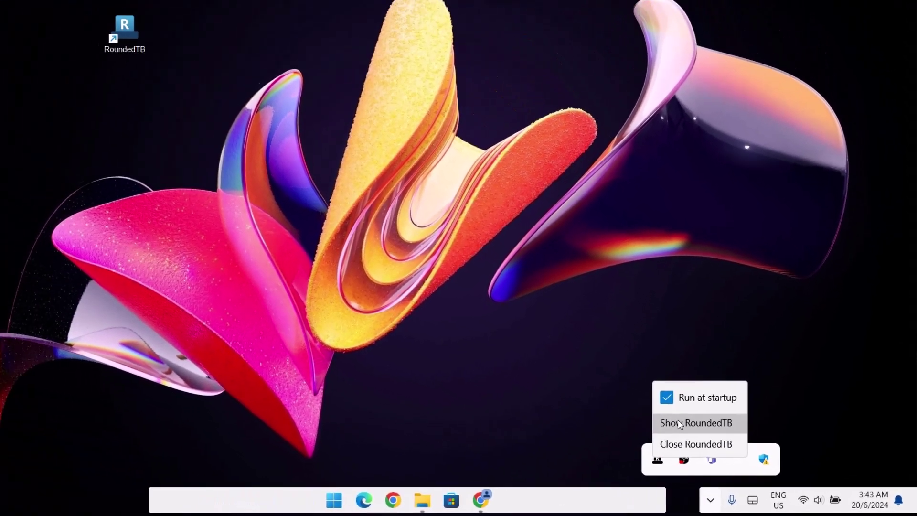
- Open RoundedTB, set the taskbar corner radius to 12, and reveal the advanced margin options
{"action": "left_click", "coordinate": [640, 404]}
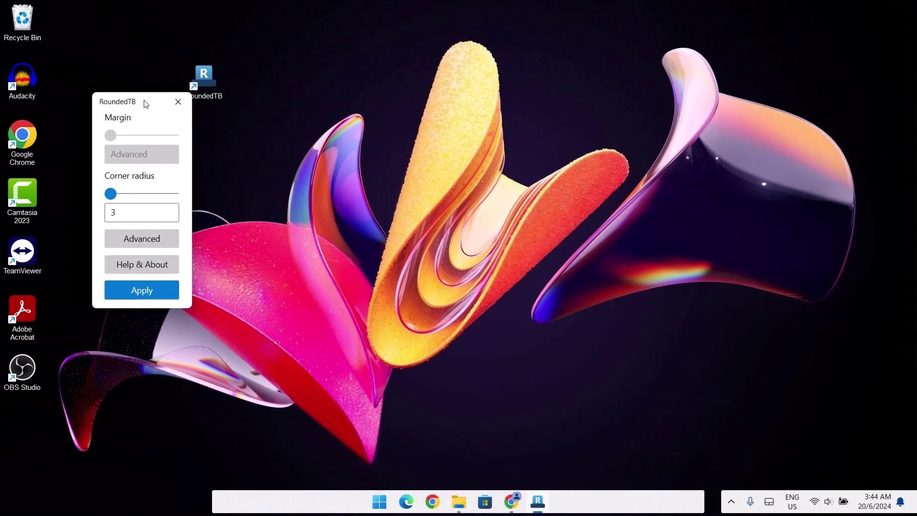
{"action": "left_click_drag", "start_coordinate": [146, 104], "coordinate": [410, 102]}
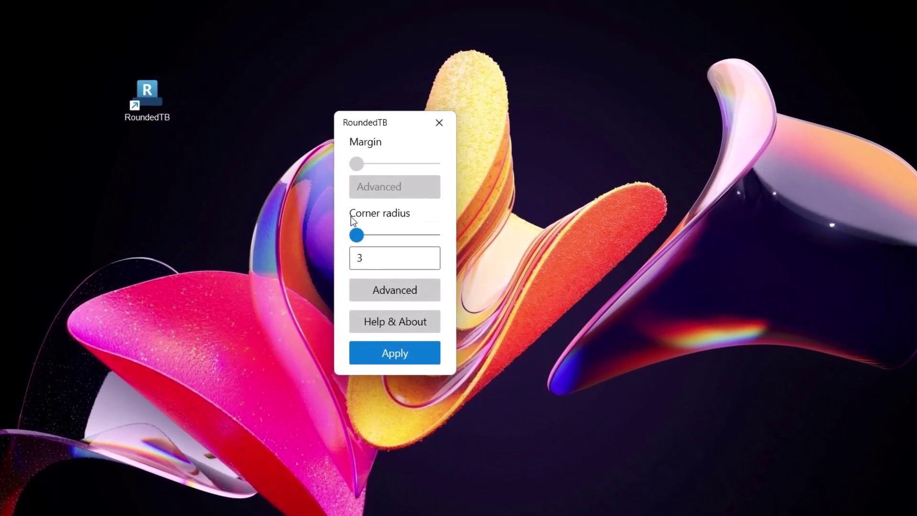
{"action": "left_click_drag", "start_coordinate": [357, 233], "coordinate": [375, 241]}
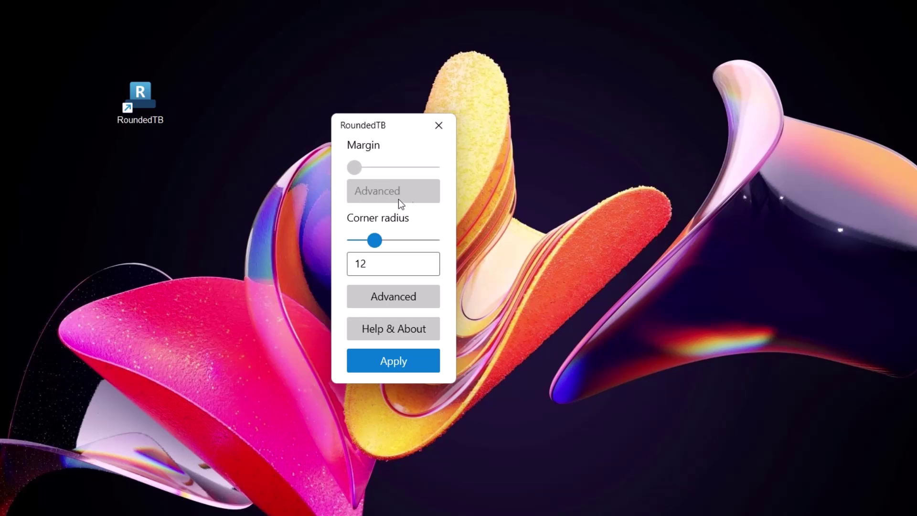
{"action": "left_click", "coordinate": [397, 297]}
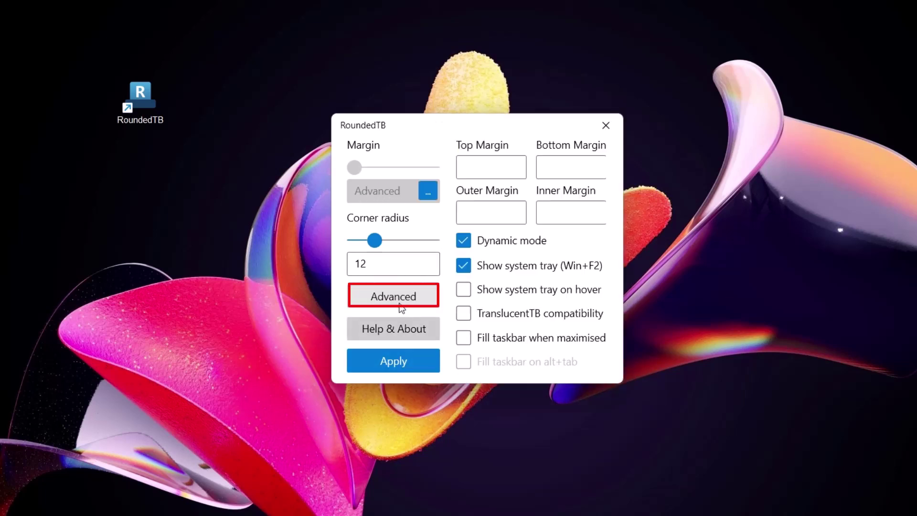
{"action": "left_click", "coordinate": [425, 192]}
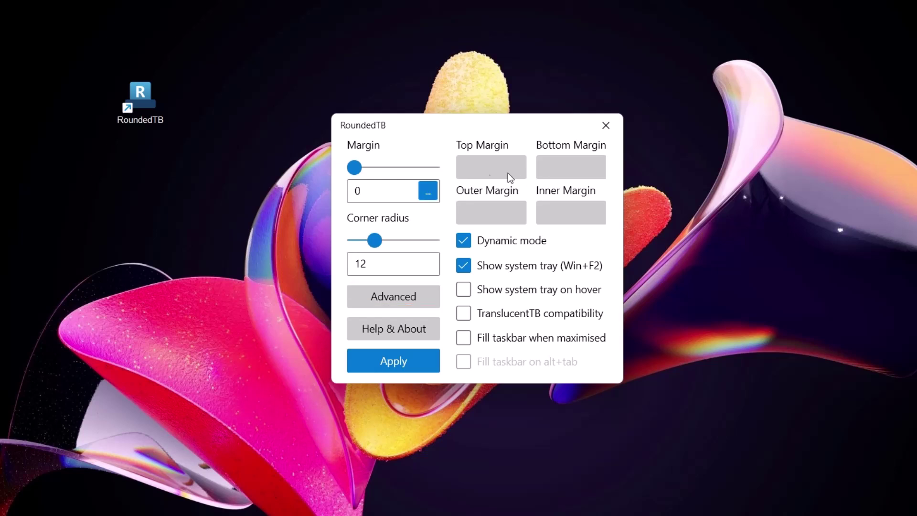
{"action": "left_click", "coordinate": [425, 192]}
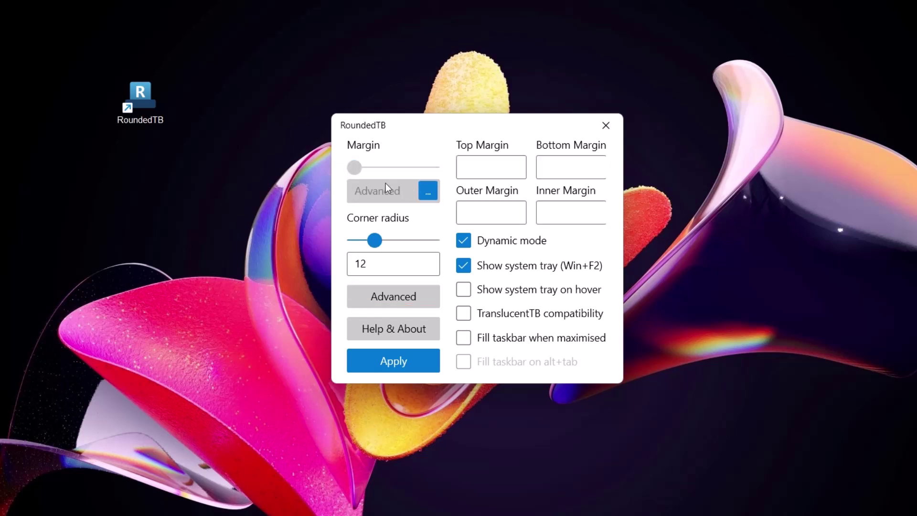
- Set top/bottom margins to 5, outer/inner to -180, and enable tray on hover and fill when maximised
{"action": "left_click", "coordinate": [481, 168]}
{"action": "left_click", "coordinate": [578, 165]}
{"action": "type", "text": "5"}
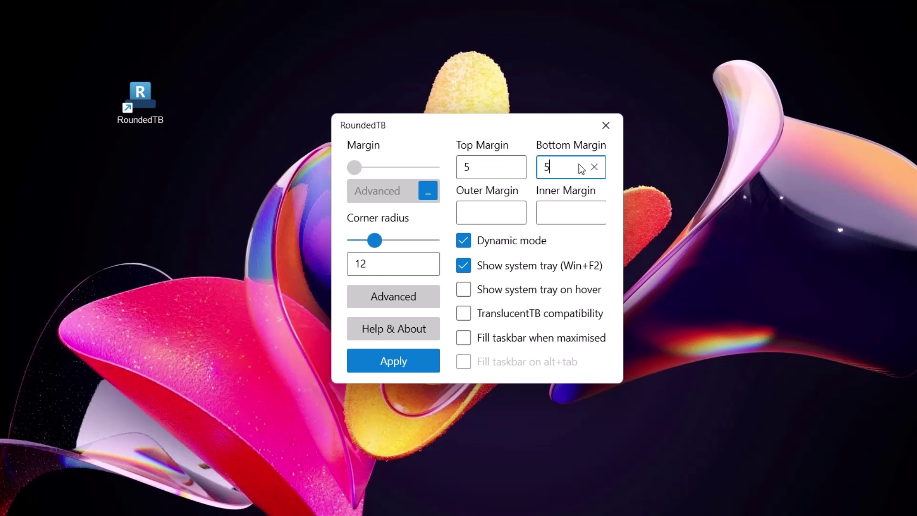
{"action": "left_click", "coordinate": [495, 215]}
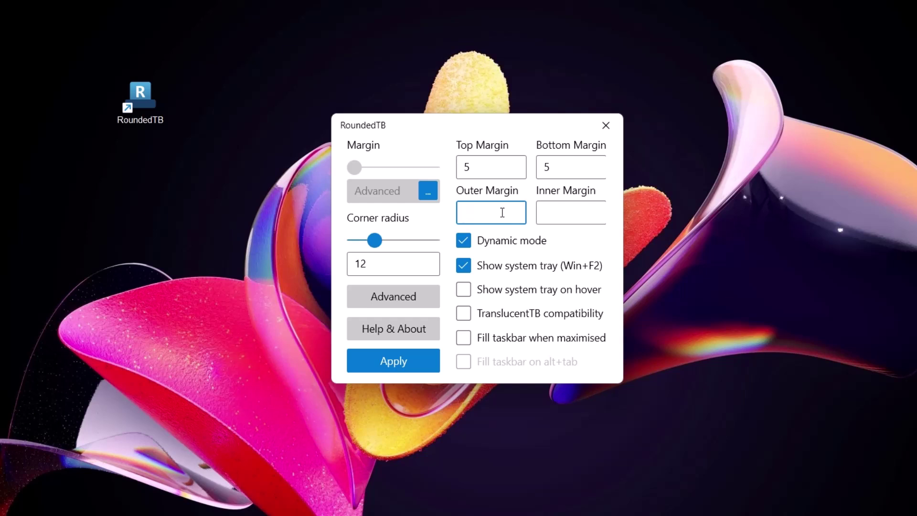
{"action": "type", "text": "-180"}
{"action": "left_click", "coordinate": [590, 211]}
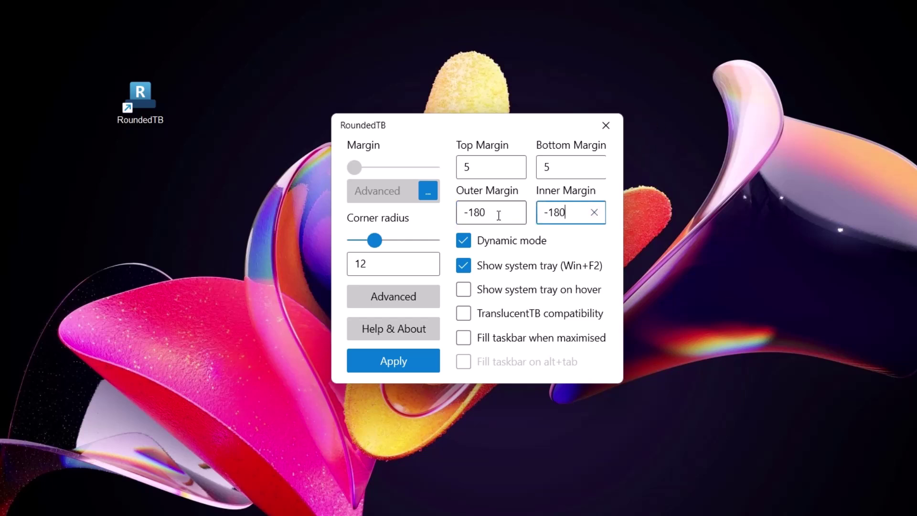
{"action": "left_click", "coordinate": [464, 290]}
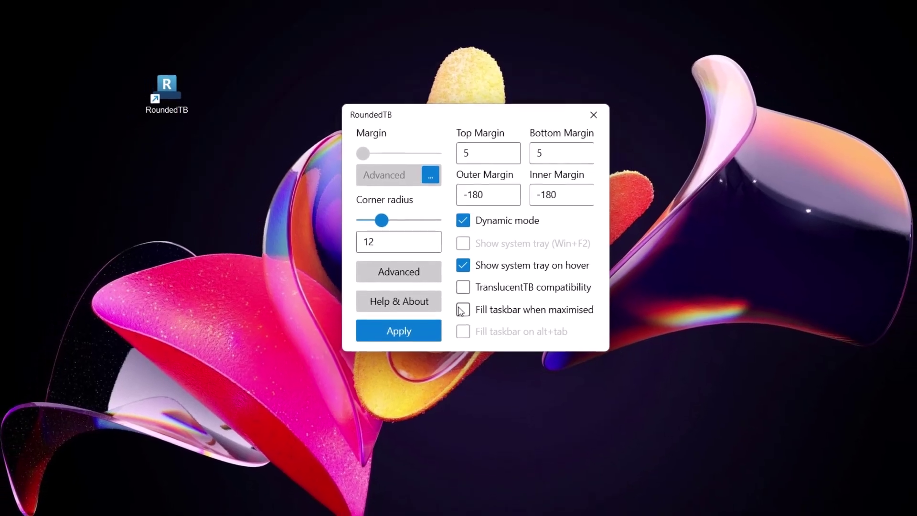
{"action": "left_click", "coordinate": [463, 278]}
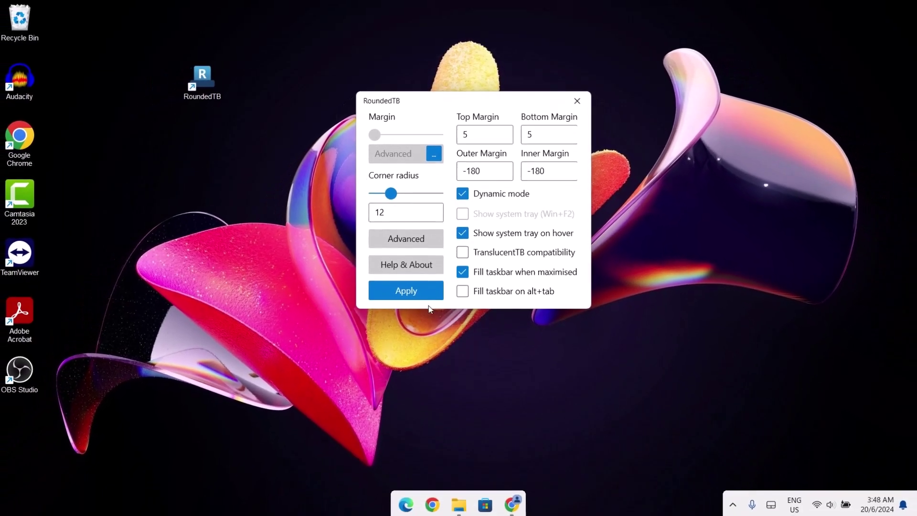
- Apply the RoundedTB settings, then change outer and inner margins to -150 and apply again
{"action": "left_click", "coordinate": [411, 299]}
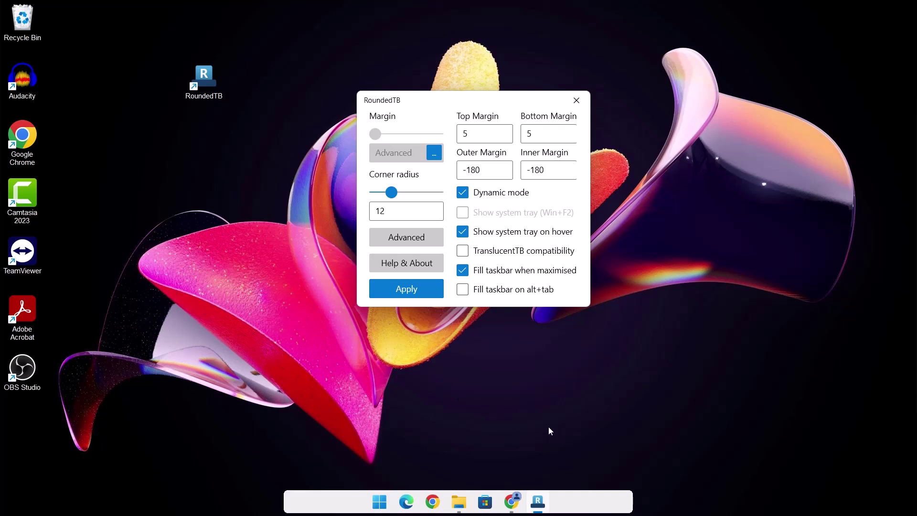
{"action": "left_click", "coordinate": [505, 170]}
{"action": "key", "text": "BackSpace"}
{"action": "key", "text": "BackSpace"}
{"action": "left_click", "coordinate": [556, 171]}
{"action": "left_click", "coordinate": [432, 287]}
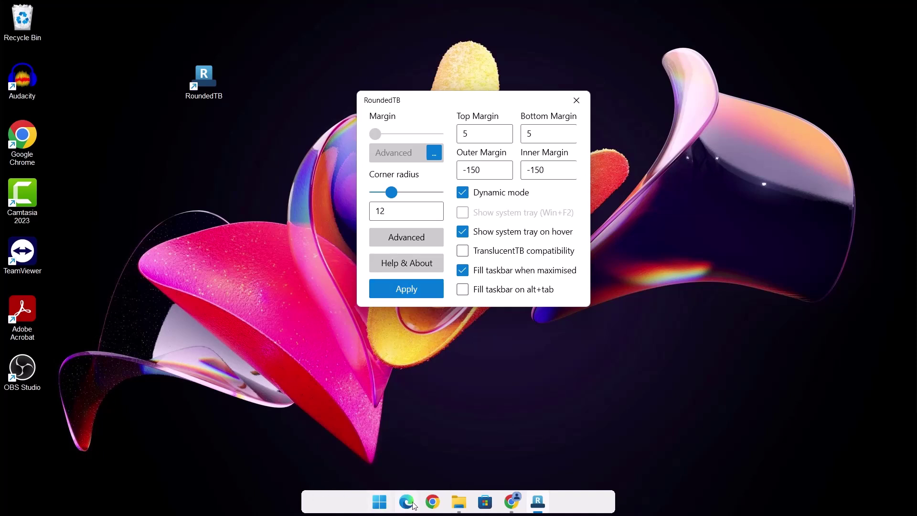
- Change outer and inner margins to -120, apply, and close the RoundedTB window
{"action": "left_click", "coordinate": [479, 170]}
{"action": "left_click", "coordinate": [552, 168]}
{"action": "left_click", "coordinate": [432, 289]}
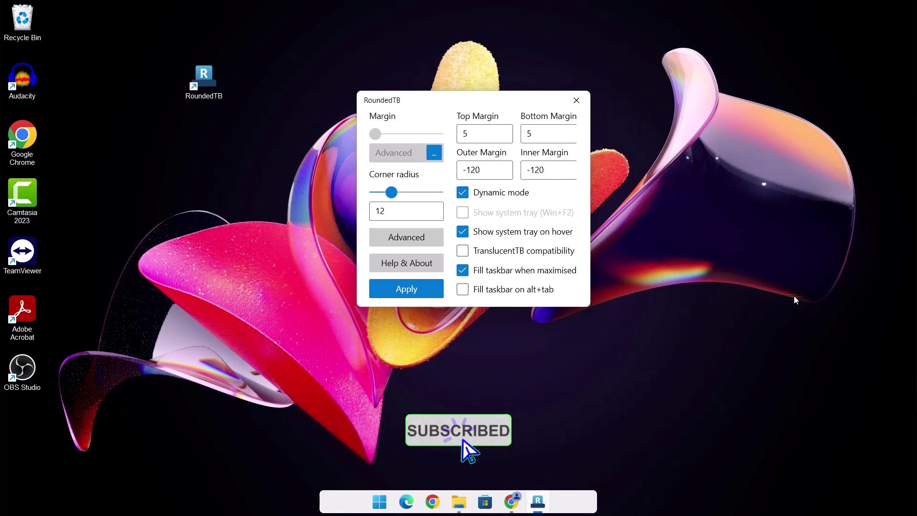
{"action": "left_click", "coordinate": [581, 101]}
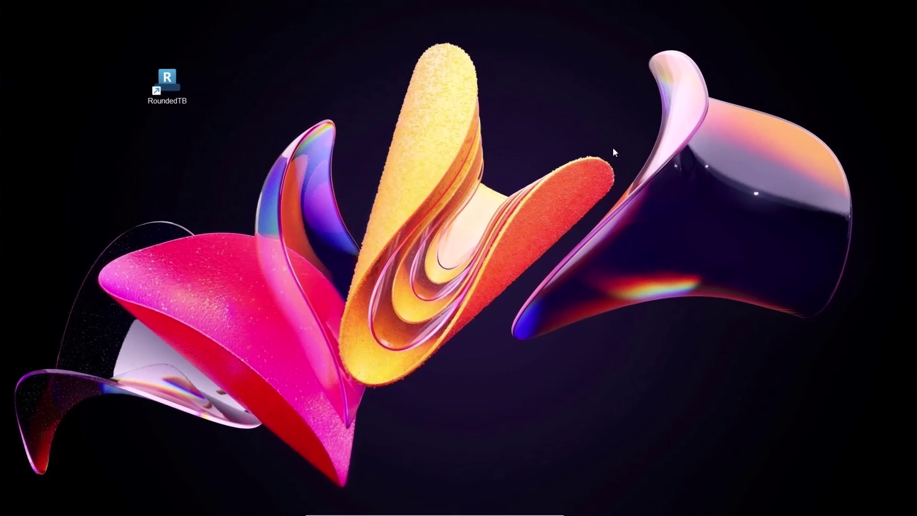
- Set the Colors mode to Custom with default Windows mode Dark, then close Settings
{"action": "right_click", "coordinate": [616, 132]}
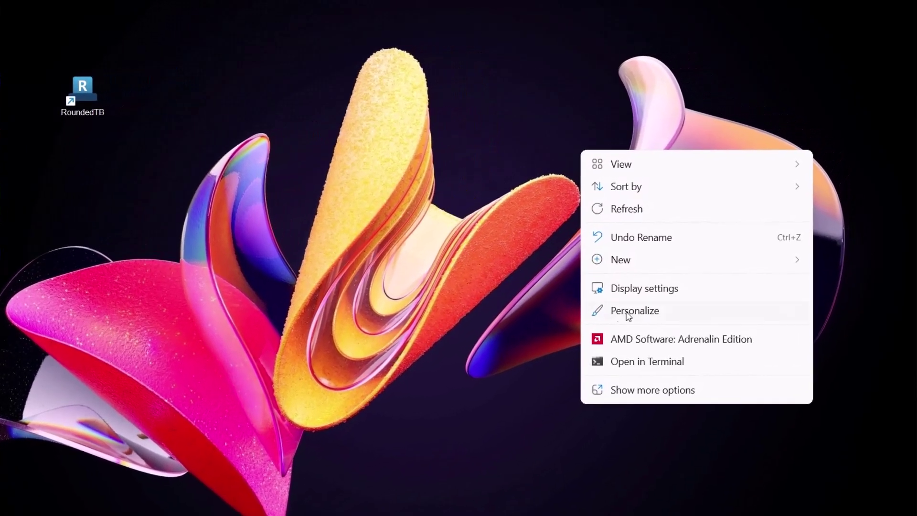
{"action": "left_click", "coordinate": [625, 305]}
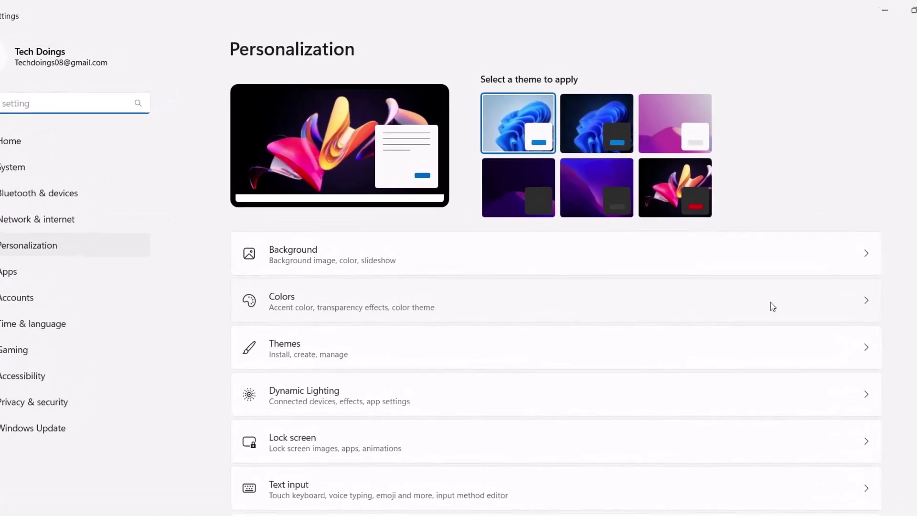
{"action": "left_click", "coordinate": [812, 308]}
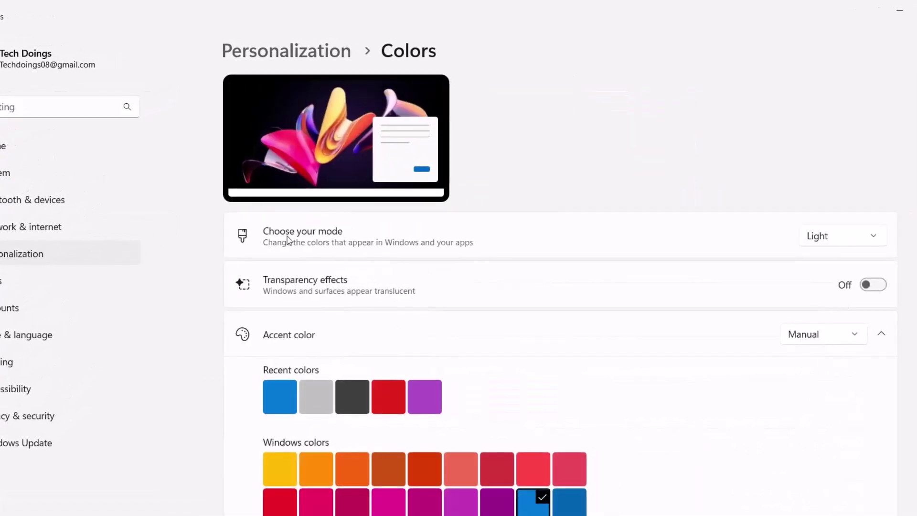
{"action": "left_click", "coordinate": [869, 238]}
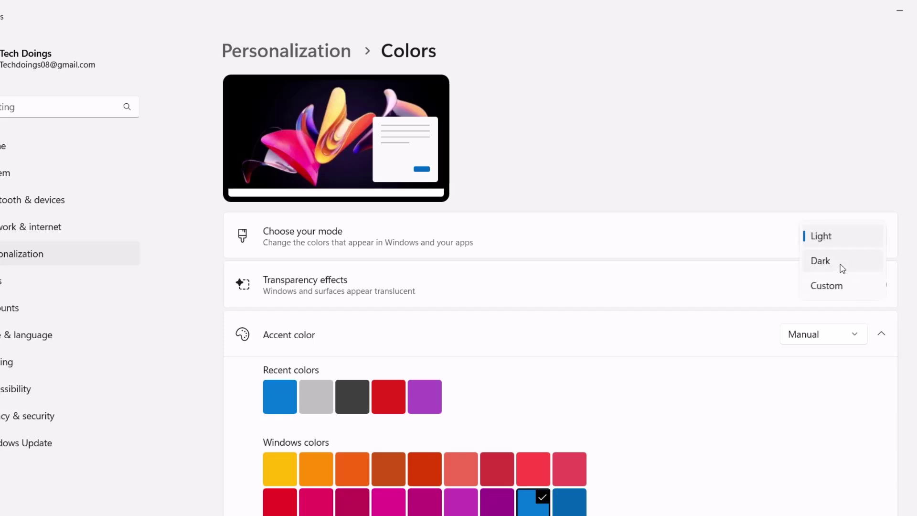
{"action": "left_click", "coordinate": [821, 288]}
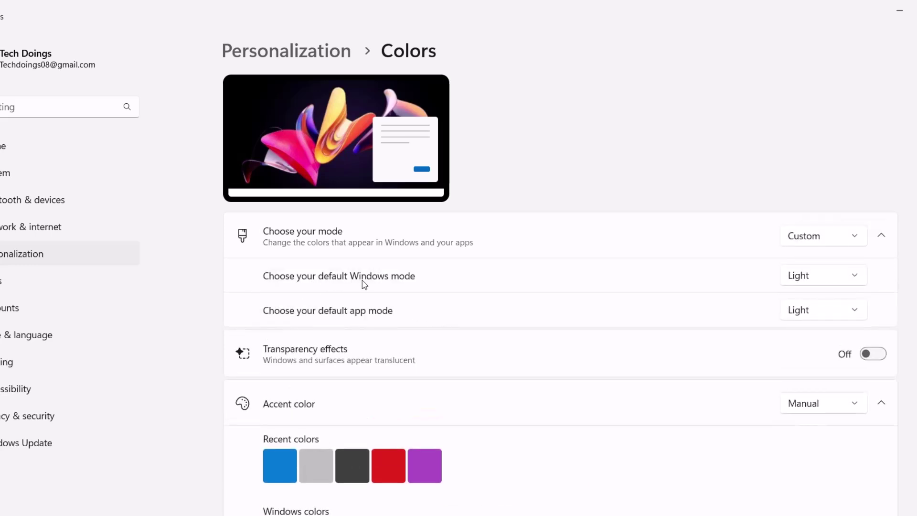
{"action": "left_click", "coordinate": [840, 274]}
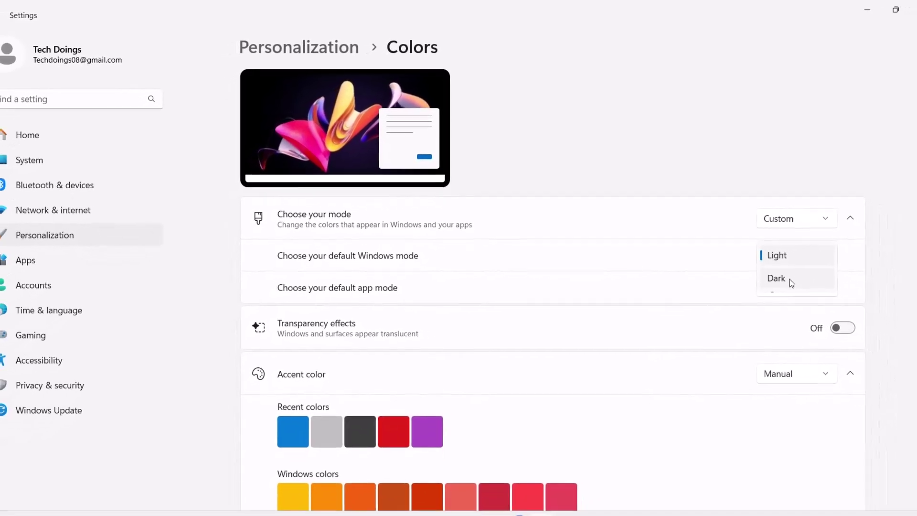
{"action": "left_click", "coordinate": [789, 279]}
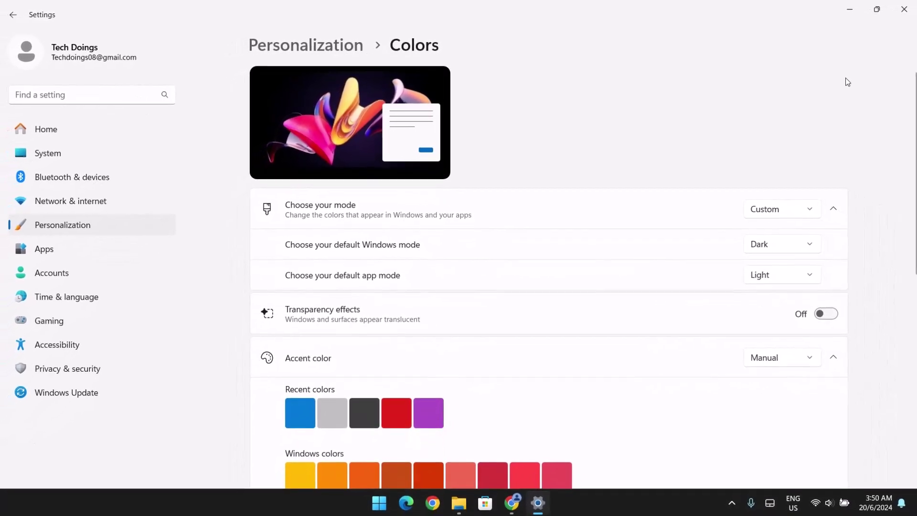
{"action": "left_click", "coordinate": [904, 12]}
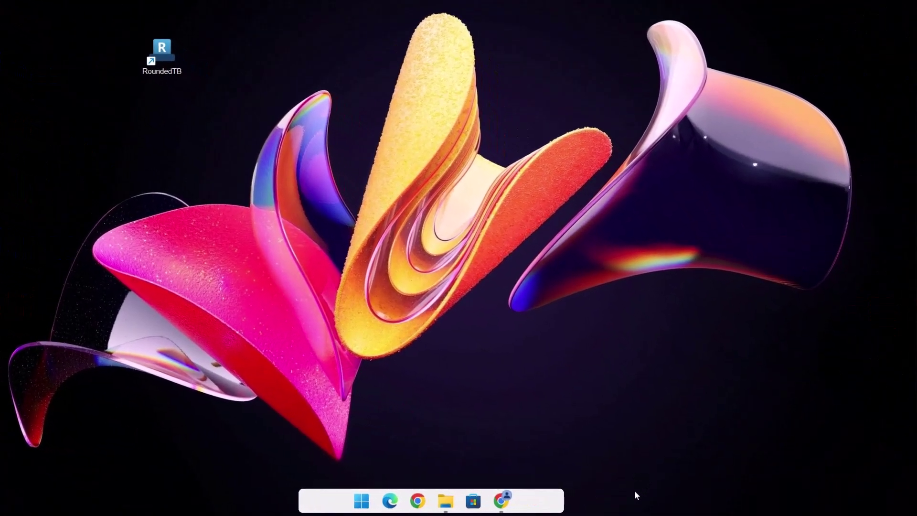
- Shut down RoundedTB from its hidden tray icon menu
{"action": "mouse_move", "coordinate": [736, 513]}
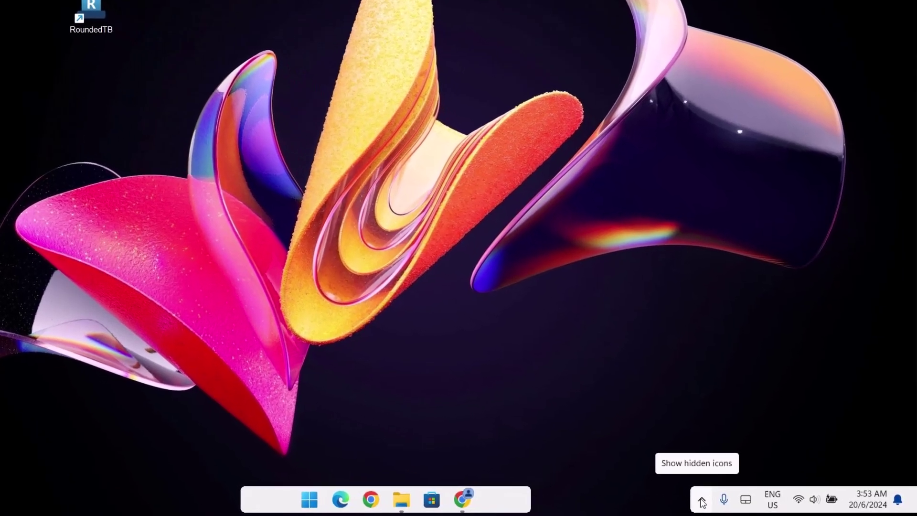
{"action": "left_click", "coordinate": [710, 500]}
{"action": "right_click", "coordinate": [639, 458]}
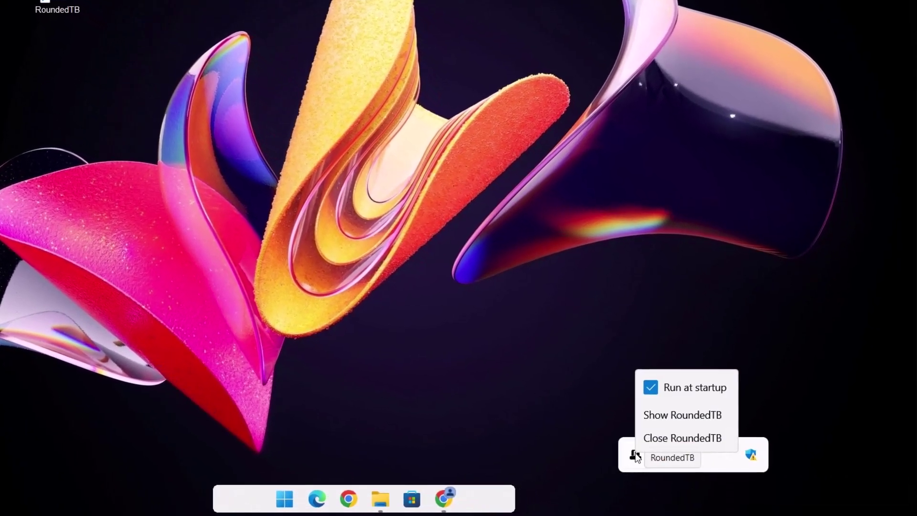
{"action": "left_click", "coordinate": [676, 438]}
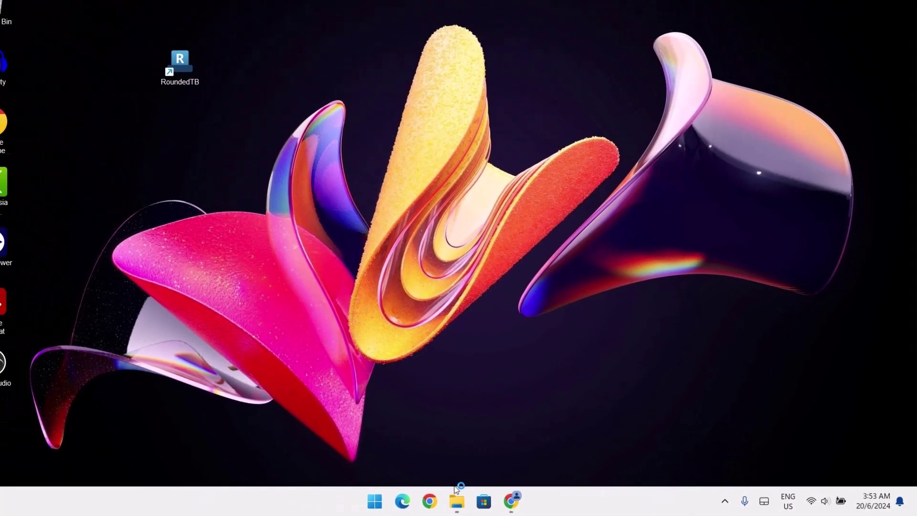
- In File Explorer, open Windows (C:), select the RoundedTB_R3.1 folder, then close Explorer
{"action": "left_click", "coordinate": [456, 488]}
{"action": "left_click", "coordinate": [23, 246]}
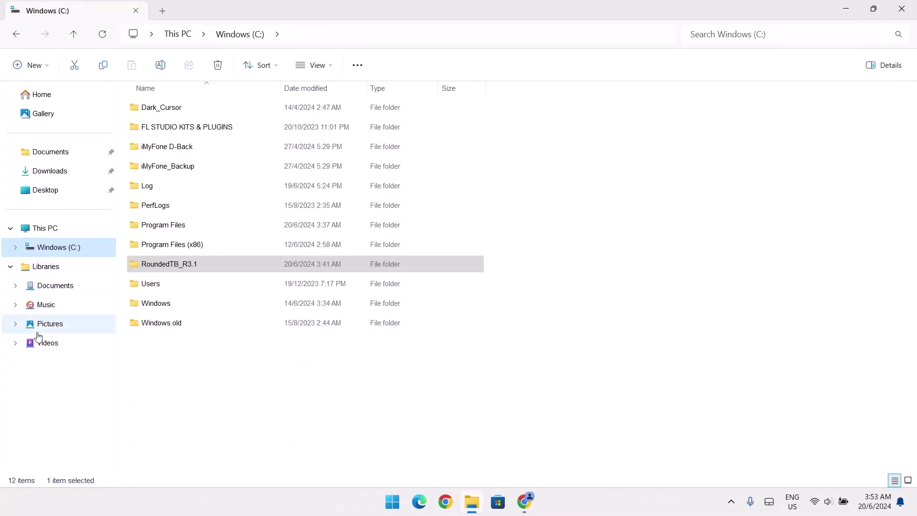
{"action": "left_click", "coordinate": [215, 270]}
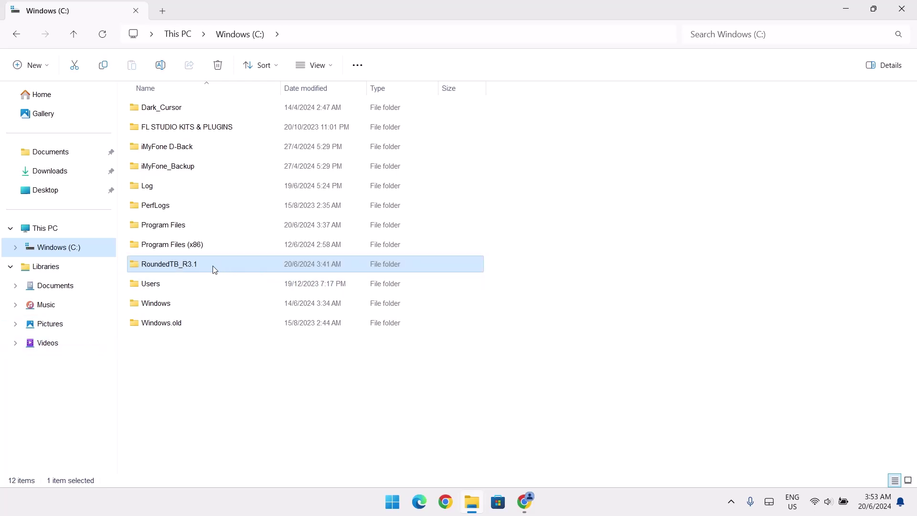
{"action": "left_click", "coordinate": [901, 9]}
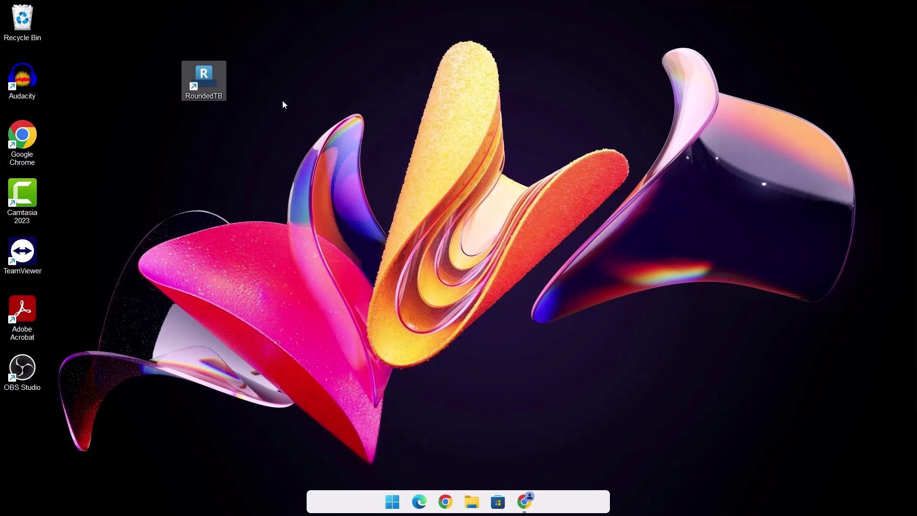
- Move the RoundedTB desktop shortcut into the left column beneath OBS Studio
{"action": "left_click_drag", "start_coordinate": [206, 79], "coordinate": [98, 379]}
{"action": "left_click_drag", "start_coordinate": [32, 420], "coordinate": [32, 420]}
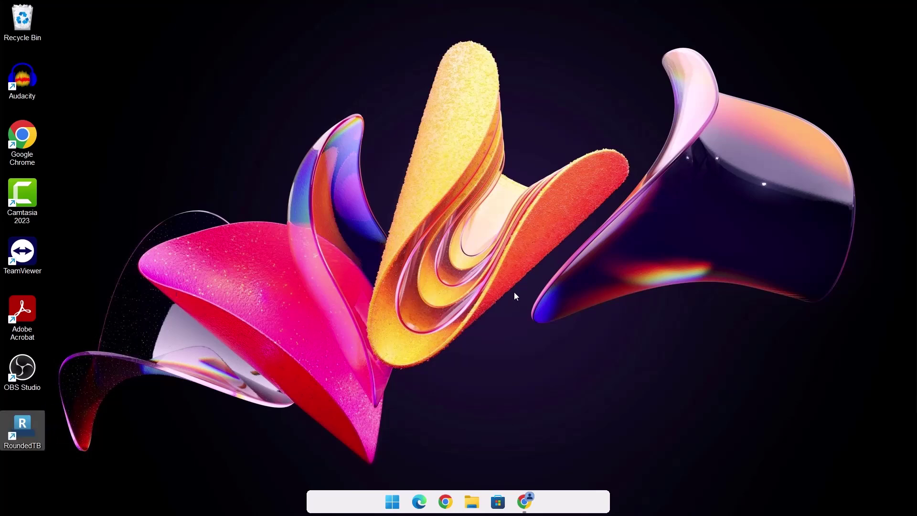